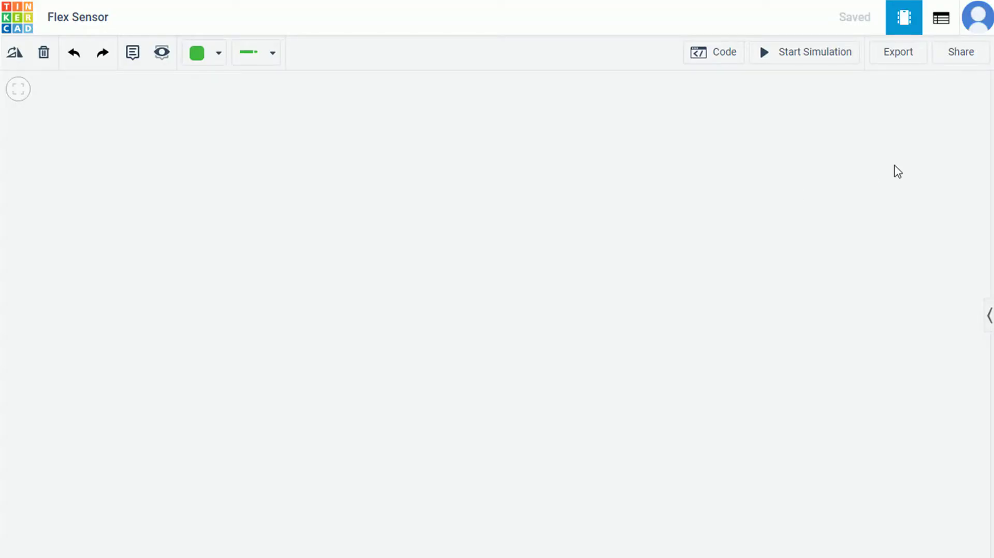
# - Search the components for 'flex' and place a Flex Sensor on the canvas
pyautogui.click(990, 316)
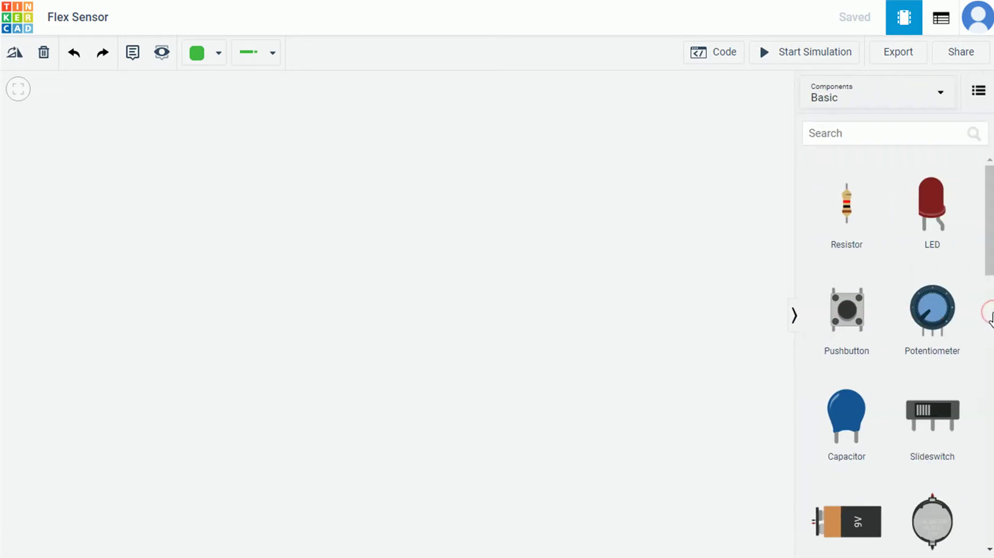
pyautogui.click(904, 128)
pyautogui.write('f')
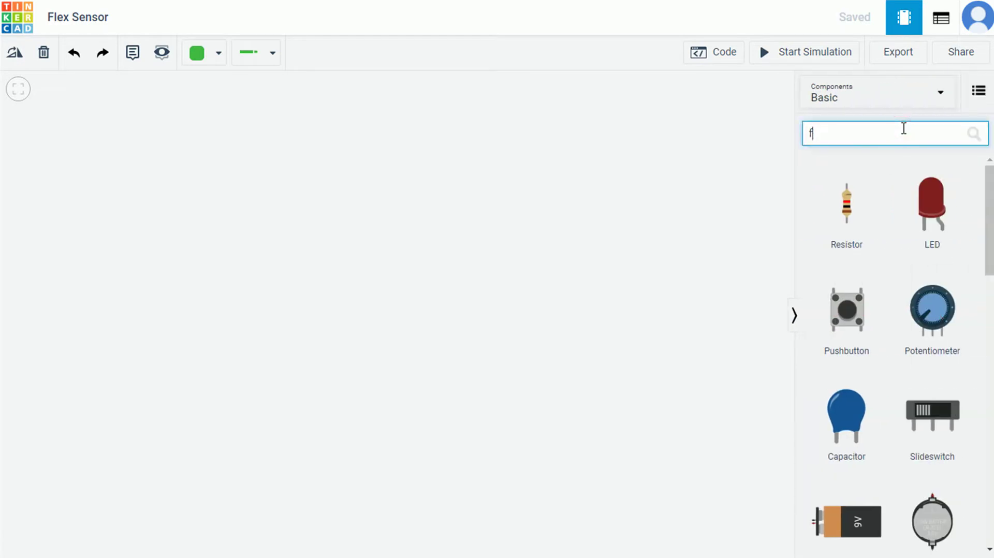
pyautogui.write('lex')
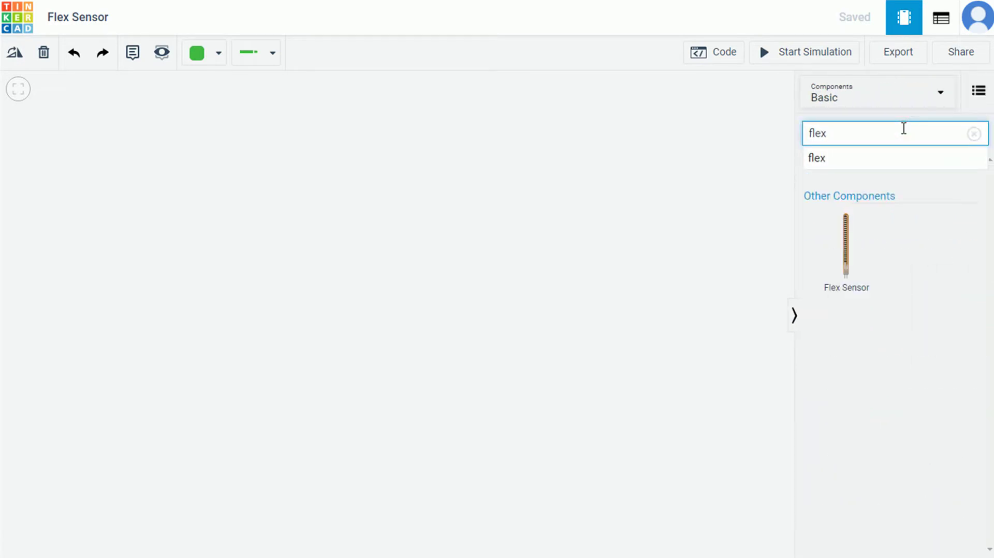
pyautogui.moveTo(857, 246); pyautogui.dragTo(203, 262)
# - Start the simulation and bend the flex sensor down, then straighten it back to 0°
pyautogui.click(773, 54)
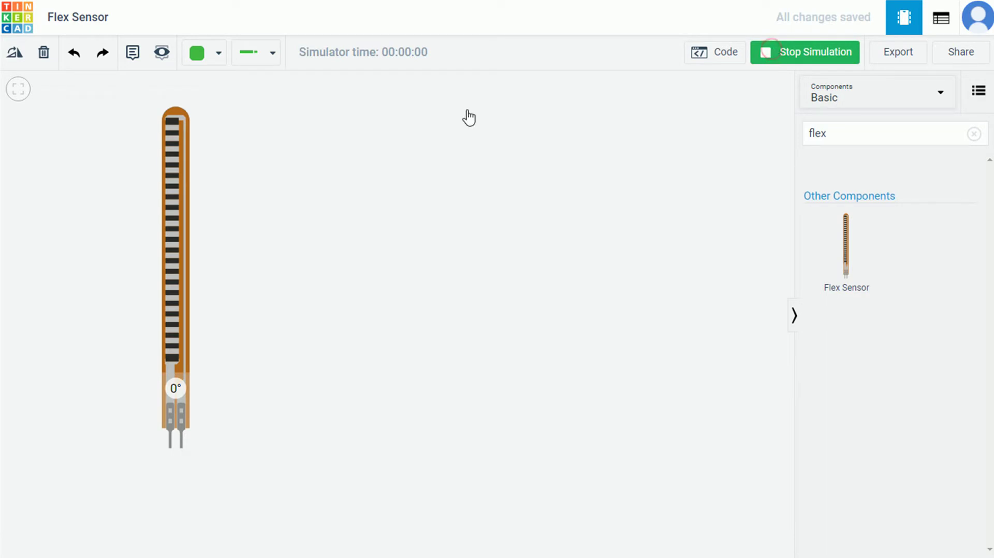
pyautogui.moveTo(175, 127); pyautogui.dragTo(181, 388)
pyautogui.moveTo(176, 354); pyautogui.dragTo(173, 95)
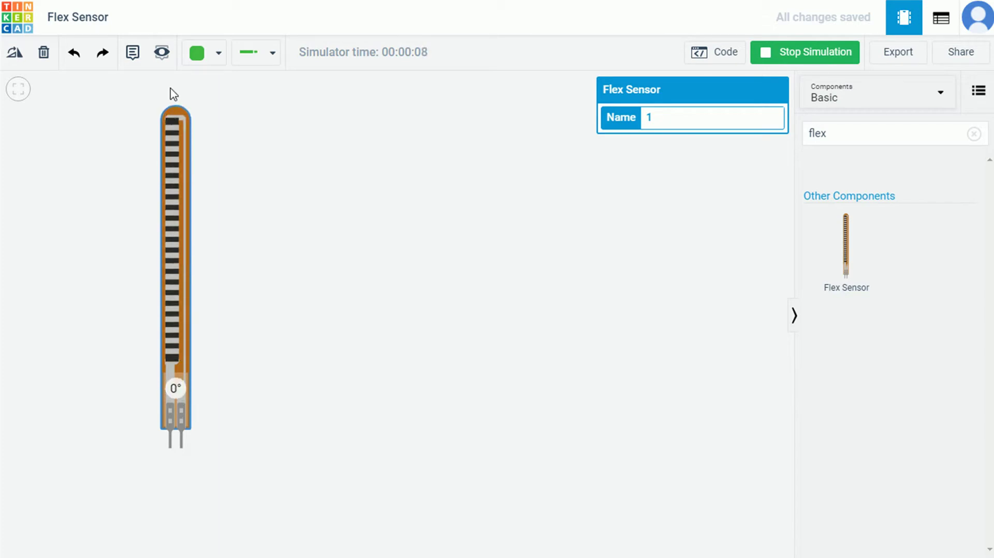
pyautogui.click(304, 155)
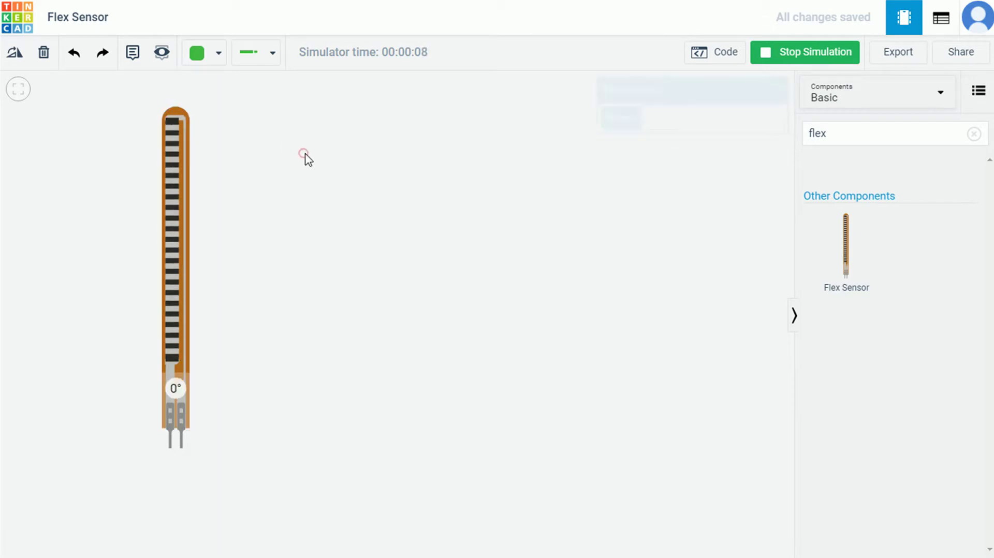
# - Stop the simulation and place a Multimeter on the canvas beside the flex sensor
pyautogui.click(803, 54)
pyautogui.click(974, 134)
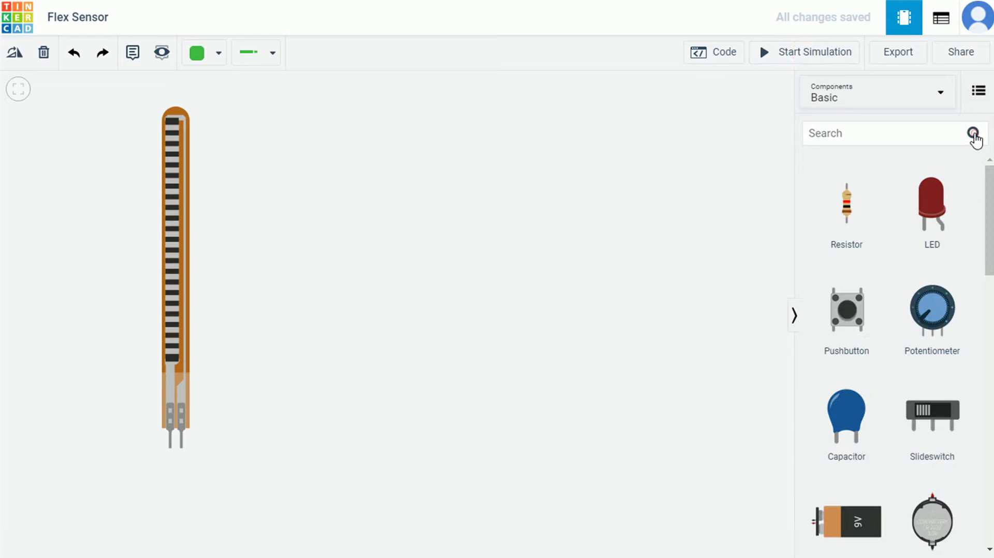
pyautogui.click(882, 134)
pyautogui.write('mu')
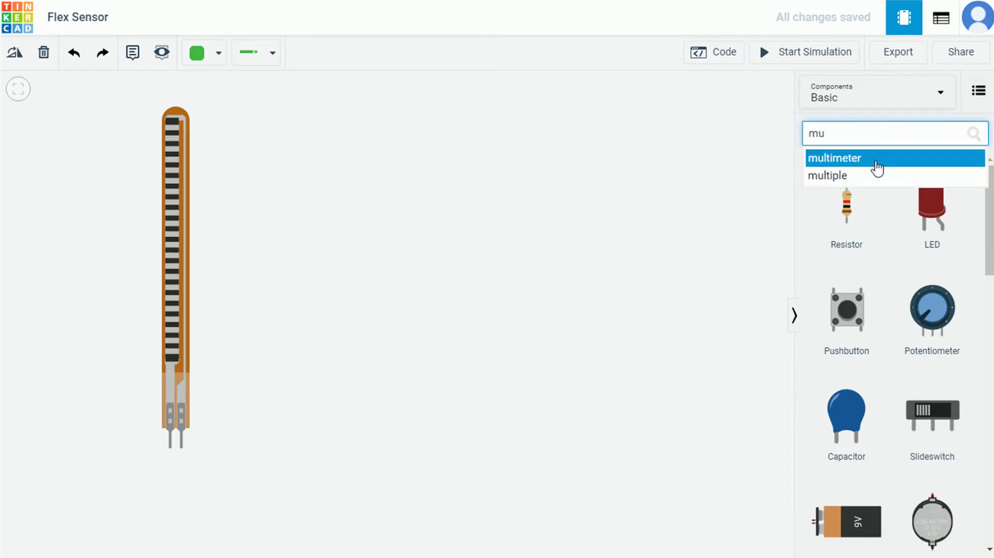
pyautogui.click(877, 160)
pyautogui.moveTo(844, 214)
pyautogui.moveTo(844, 213); pyautogui.dragTo(382, 225)
pyautogui.click(568, 183)
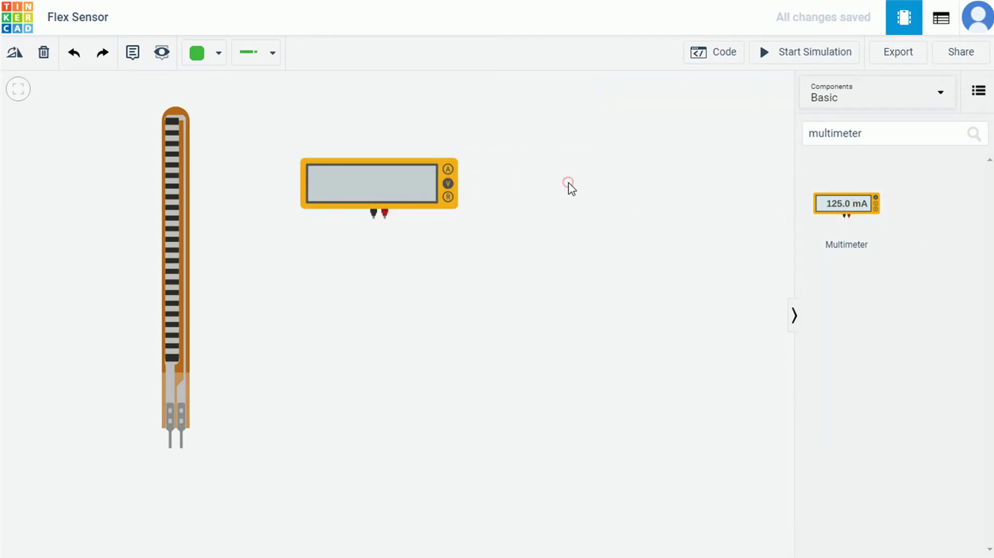
# - Wire the multimeter's negative and positive probes to the flex sensor's right and left terminals
pyautogui.click(374, 218)
pyautogui.click(374, 467)
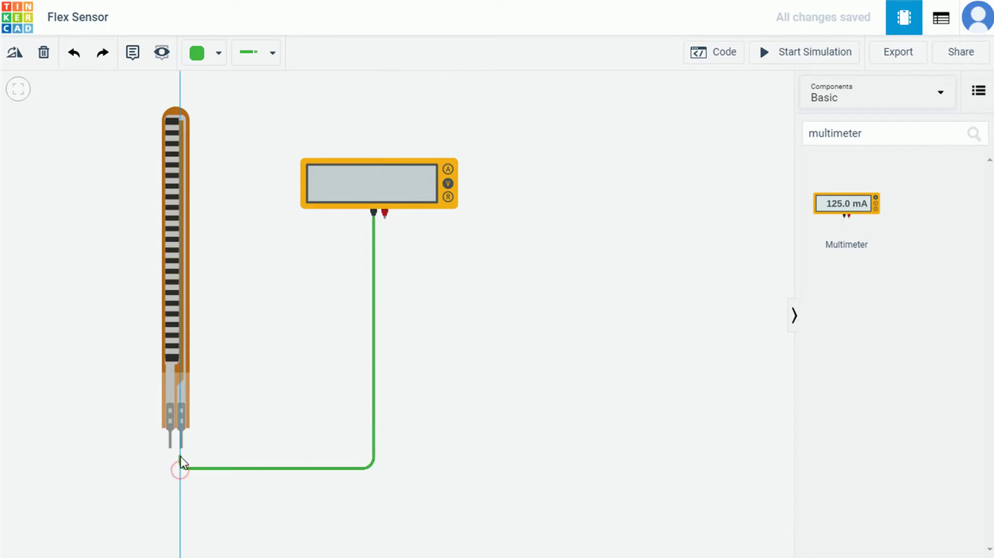
pyautogui.click(180, 467)
pyautogui.click(181, 447)
pyautogui.moveTo(182, 468); pyautogui.dragTo(182, 509)
pyautogui.moveTo(374, 467); pyautogui.dragTo(373, 508)
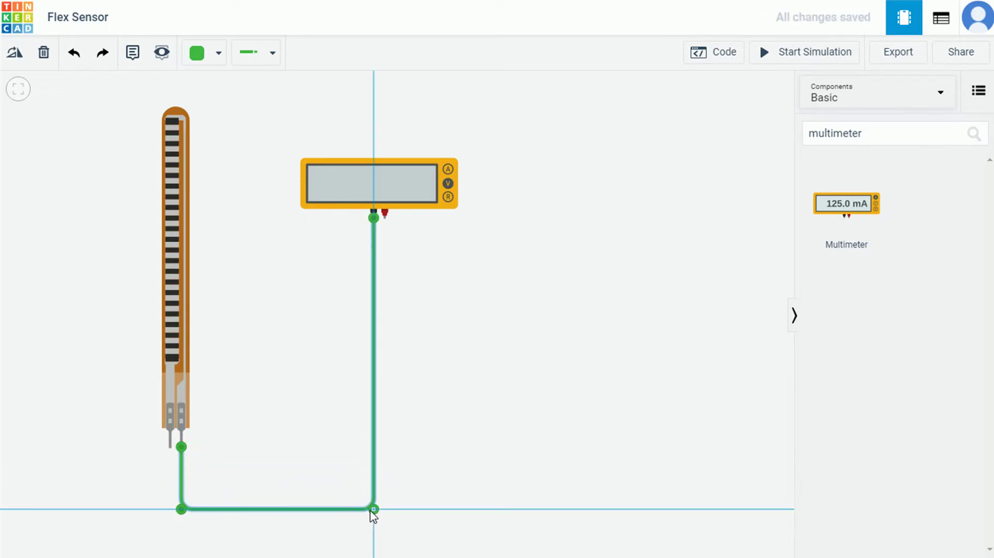
pyautogui.click(385, 213)
pyautogui.click(384, 522)
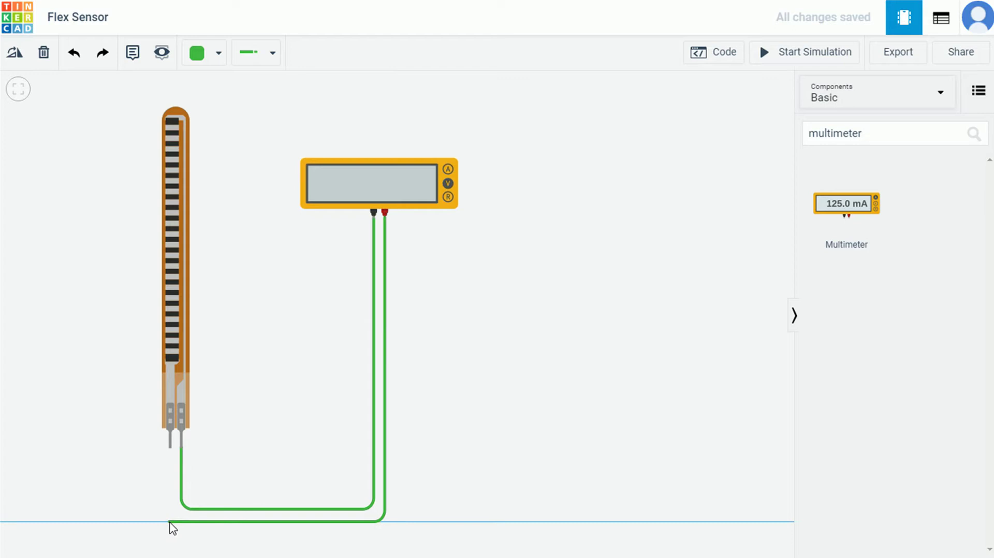
pyautogui.click(169, 522)
pyautogui.click(170, 446)
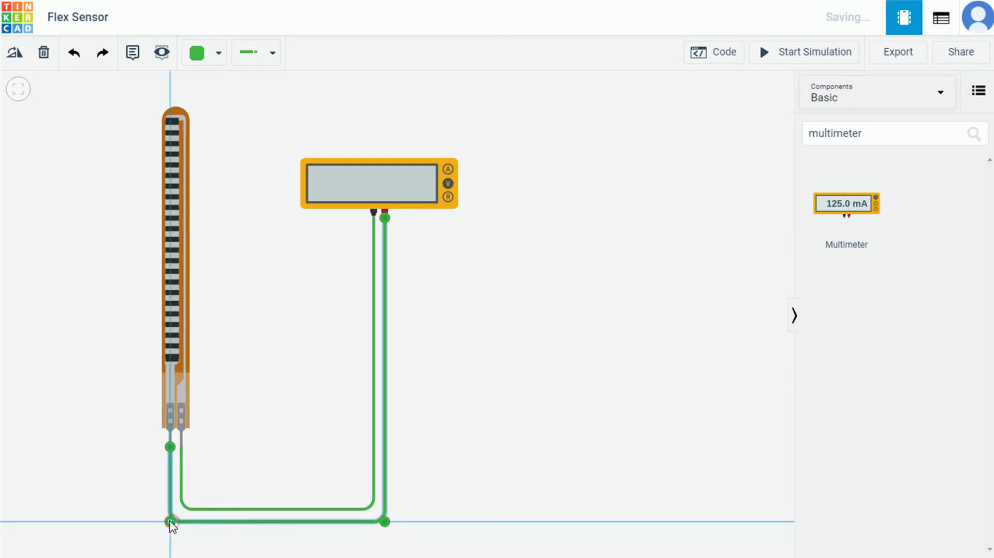
# - Make the two probe wires red and black, both with hookup-style ends
pyautogui.click(218, 53)
pyautogui.click(226, 127)
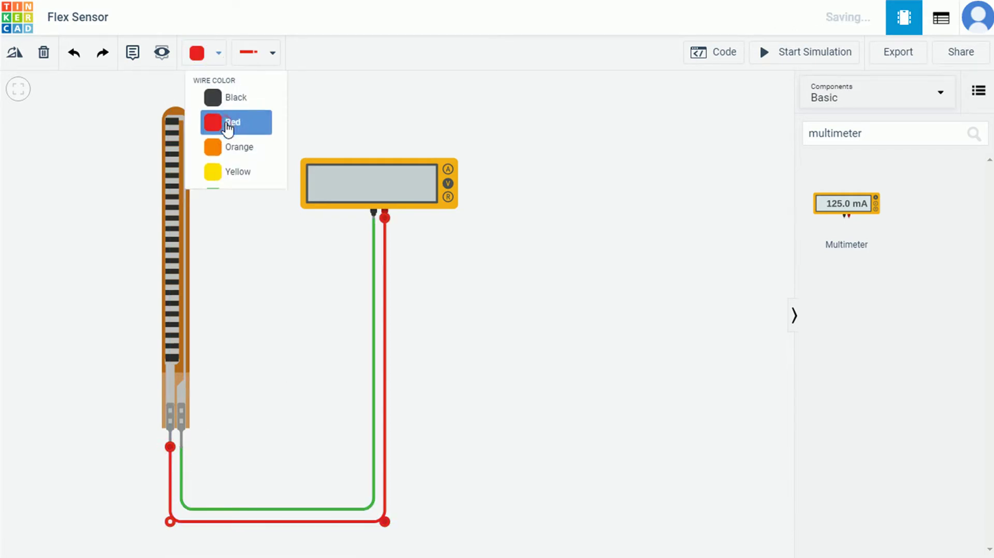
pyautogui.click(272, 53)
pyautogui.click(277, 133)
pyautogui.click(373, 237)
pyautogui.click(216, 53)
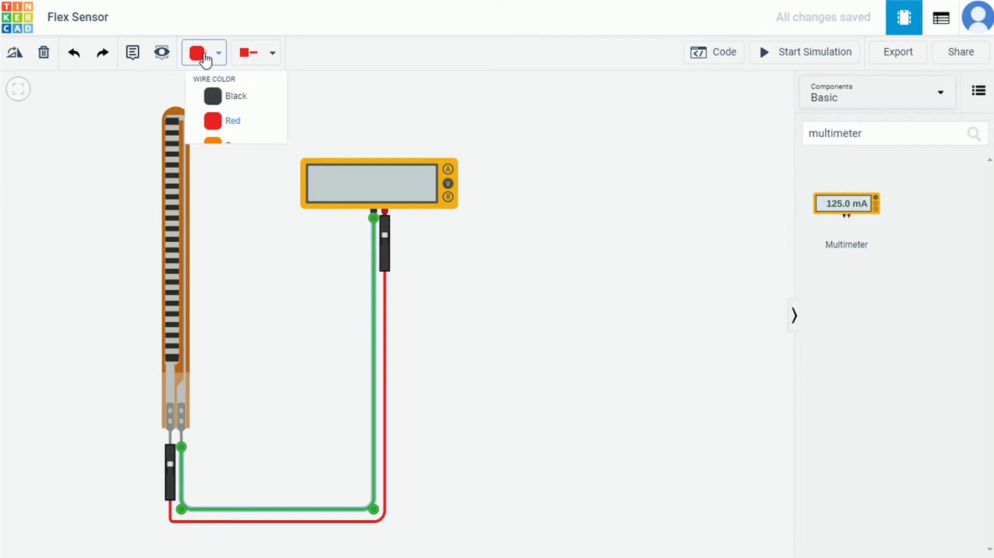
pyautogui.click(224, 102)
pyautogui.click(272, 53)
pyautogui.click(290, 131)
# - Move the flex sensor up slightly and set the multimeter mode to Resistance
pyautogui.click(179, 307)
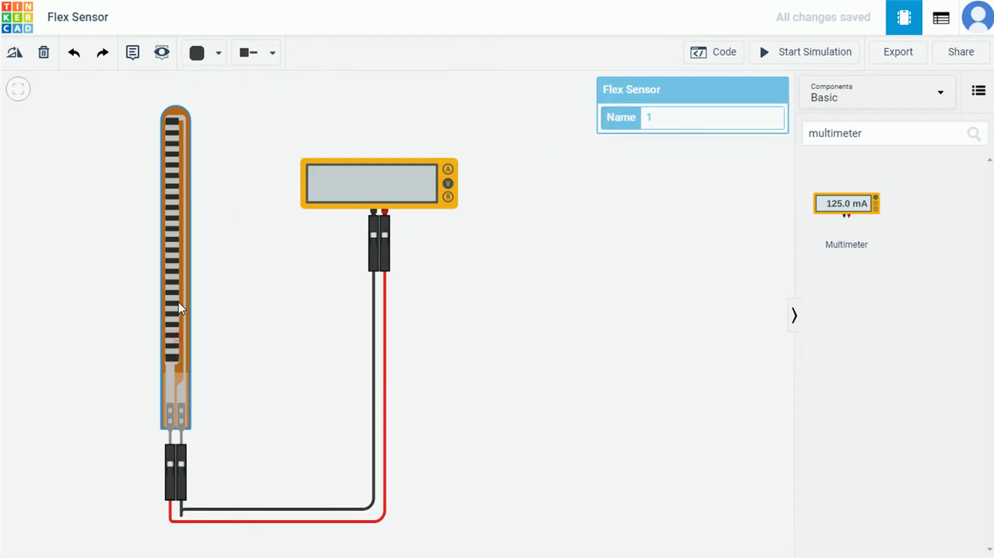
pyautogui.moveTo(179, 307); pyautogui.dragTo(177, 275)
pyautogui.click(470, 202)
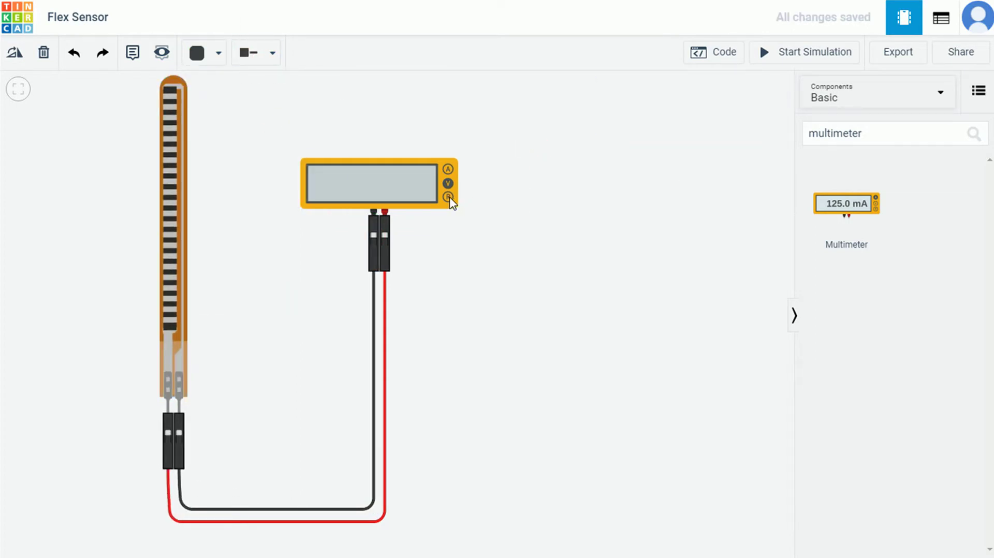
pyautogui.click(450, 199)
pyautogui.click(685, 148)
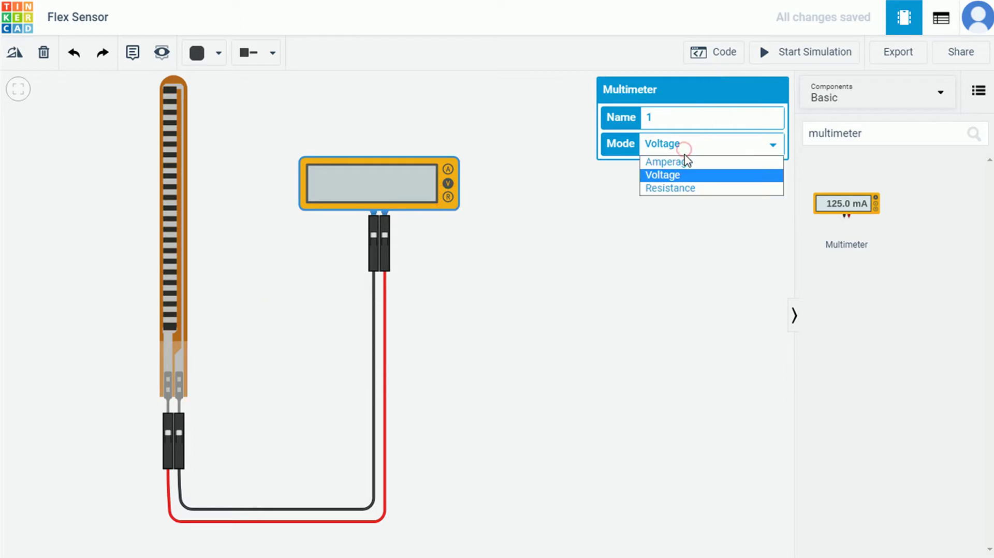
pyautogui.click(681, 191)
pyautogui.click(569, 188)
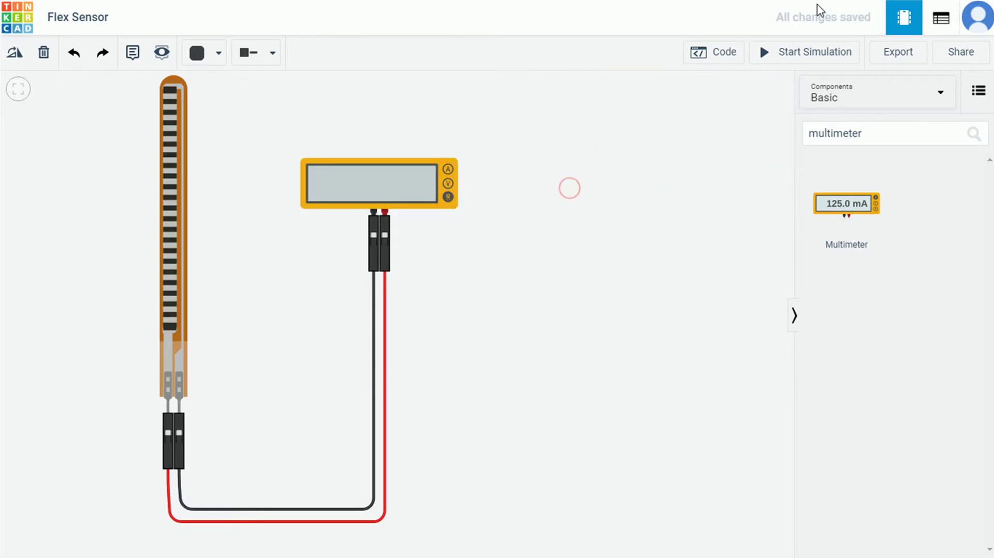
# - Run the simulation, bend the sensor to 180° (163 kΩ), then straighten it to 0° (30.0 kΩ)
pyautogui.click(786, 51)
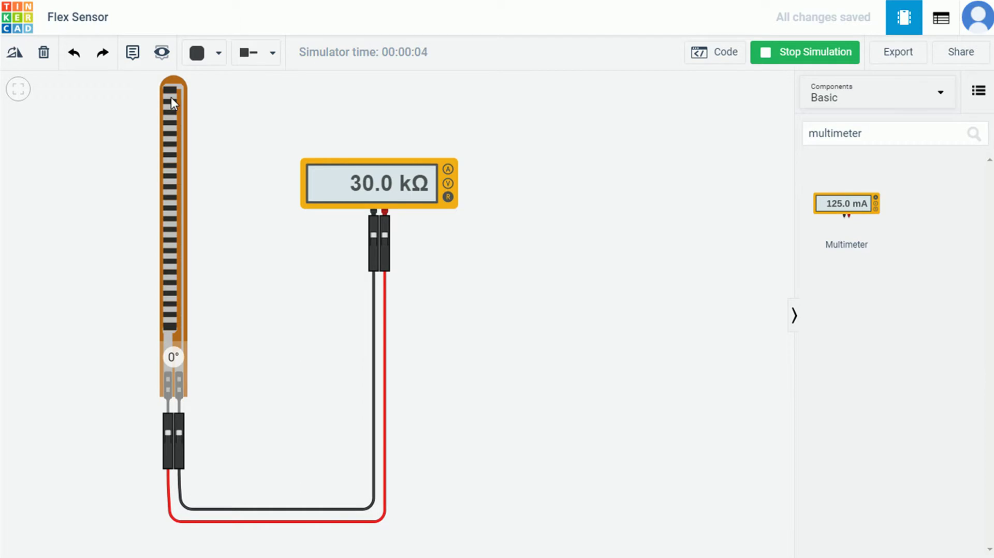
pyautogui.moveTo(171, 98); pyautogui.dragTo(169, 354)
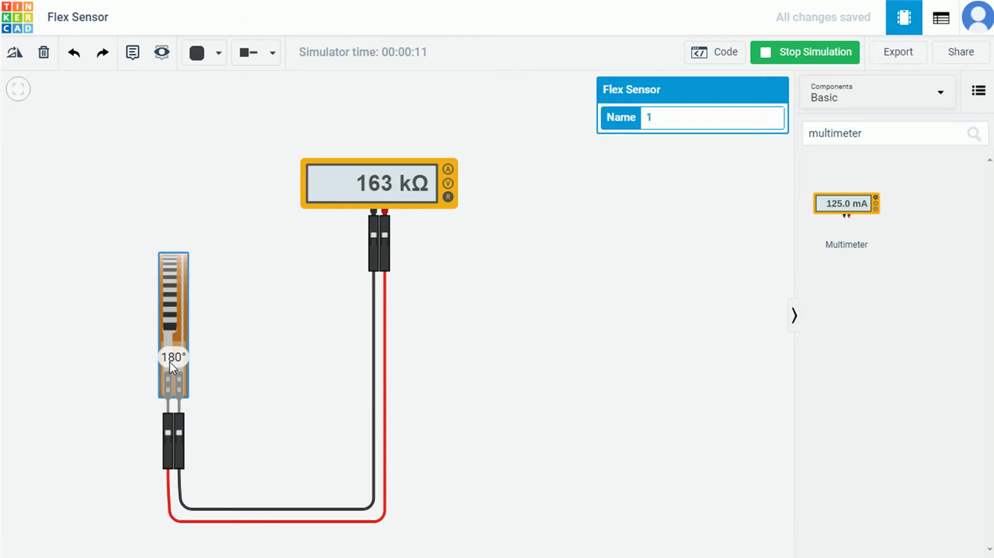
pyautogui.moveTo(171, 365); pyautogui.dragTo(178, 216)
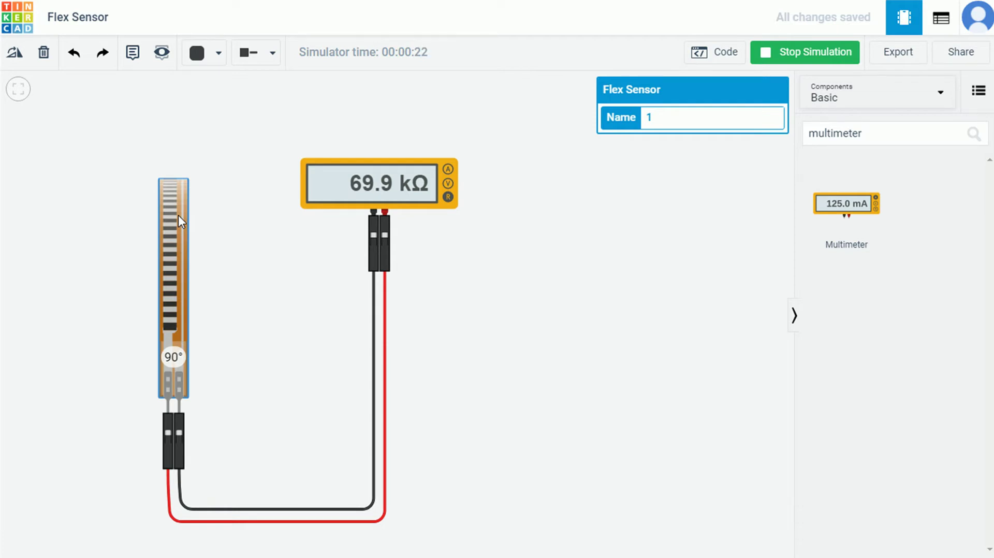
pyautogui.moveTo(178, 215); pyautogui.dragTo(171, 83)
pyautogui.click(249, 128)
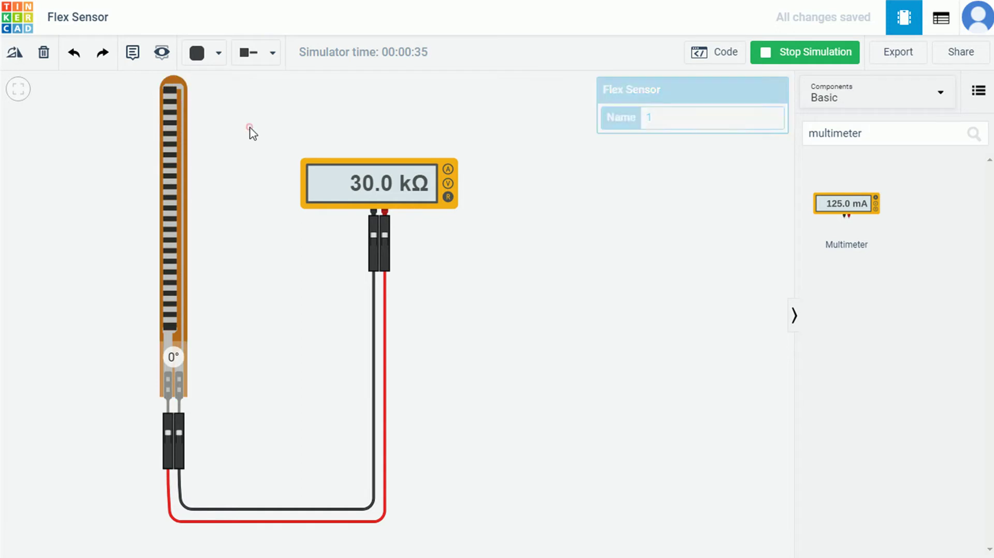
# - Stop the simulation, delete the multimeter with its wires, and shift the flex sensor left
pyautogui.click(797, 55)
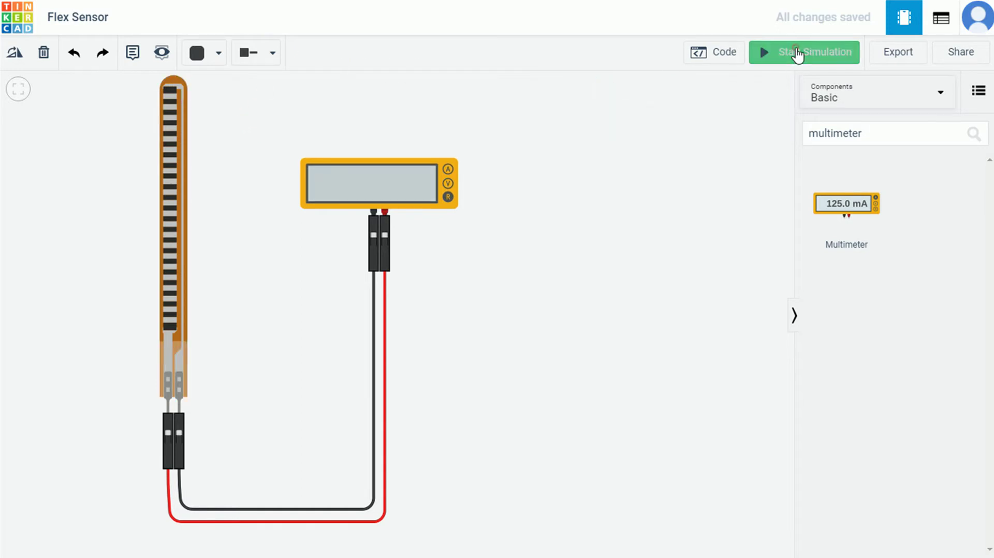
pyautogui.click(373, 191)
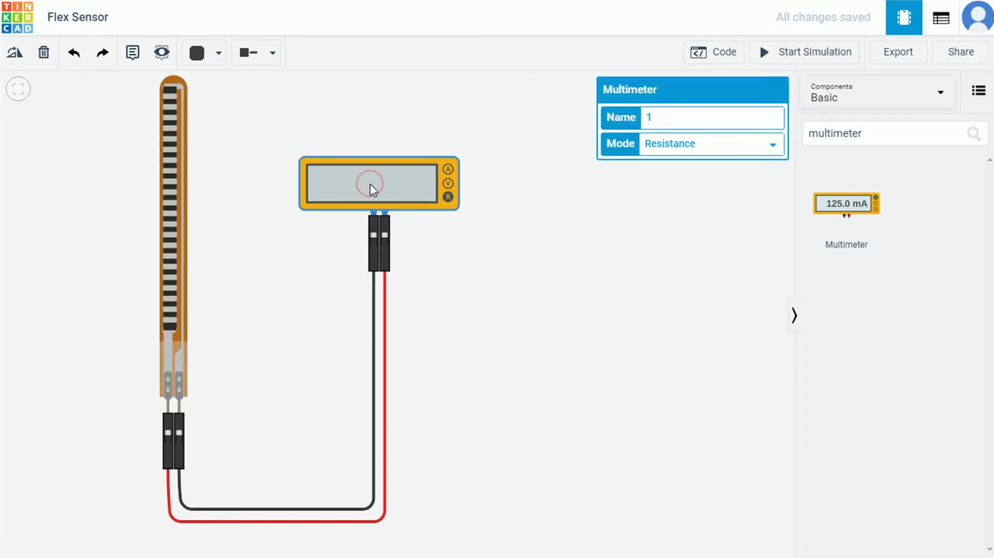
pyautogui.press('Delete')
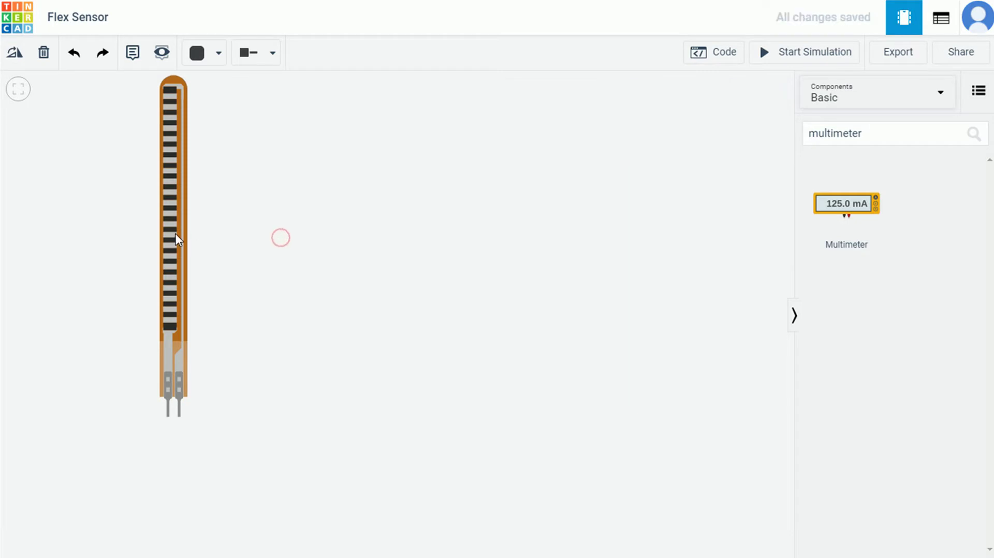
pyautogui.moveTo(175, 234); pyautogui.dragTo(122, 247)
pyautogui.click(348, 256)
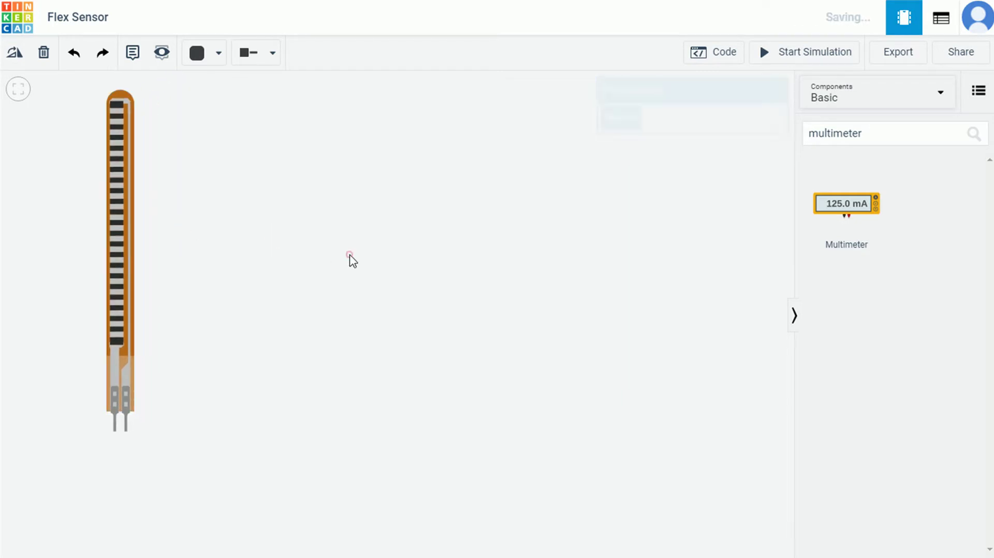
pyautogui.click(952, 133)
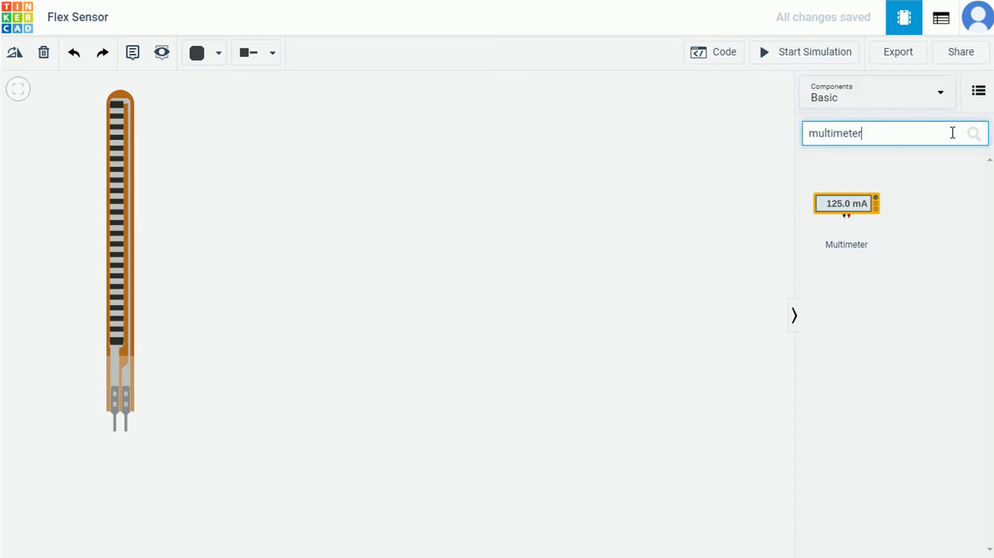
# - Add an Arduino Uno R3 from an 'ardu' search, rotate it upright, and set it beside the sensor
pyautogui.press('BackSpace')
pyautogui.press('BackSpace')
pyautogui.press('BackSpace')
pyautogui.press('BackSpace')
pyautogui.press('BackSpace')
pyautogui.press('BackSpace')
pyautogui.press('BackSpace')
pyautogui.press('BackSpace')
pyautogui.press('BackSpace')
pyautogui.press('BackSpace')
pyautogui.write('a')
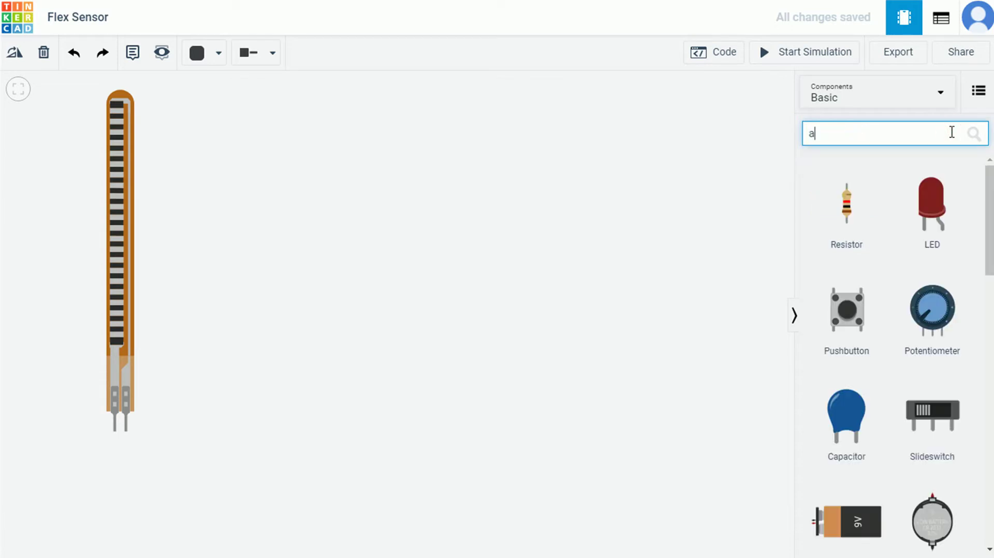
pyautogui.write('rd')
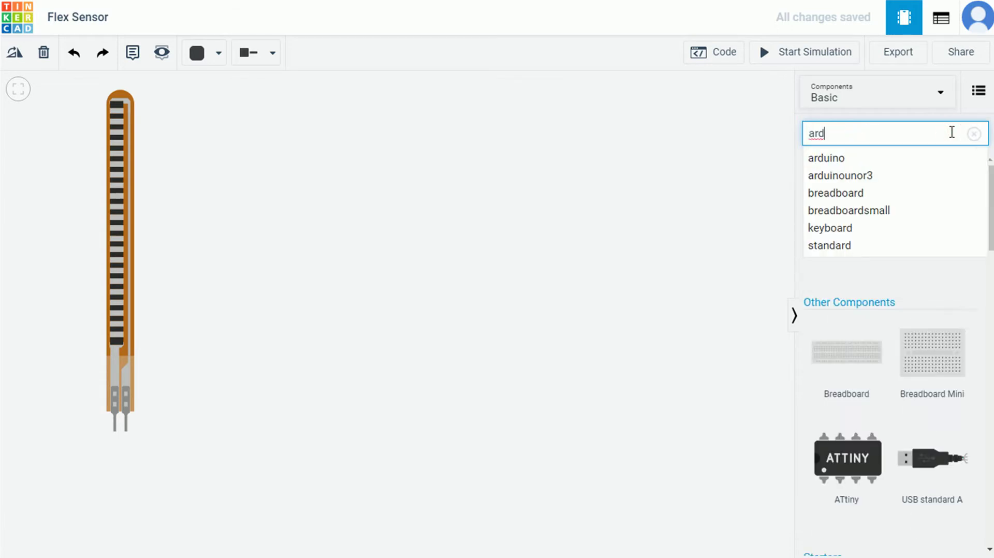
pyautogui.write('ui')
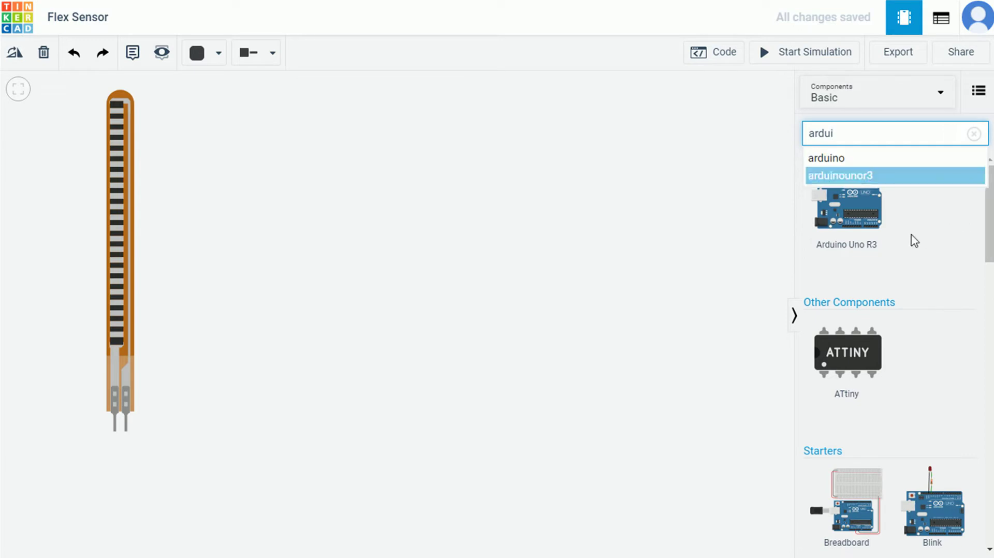
pyautogui.moveTo(847, 207); pyautogui.dragTo(668, 263)
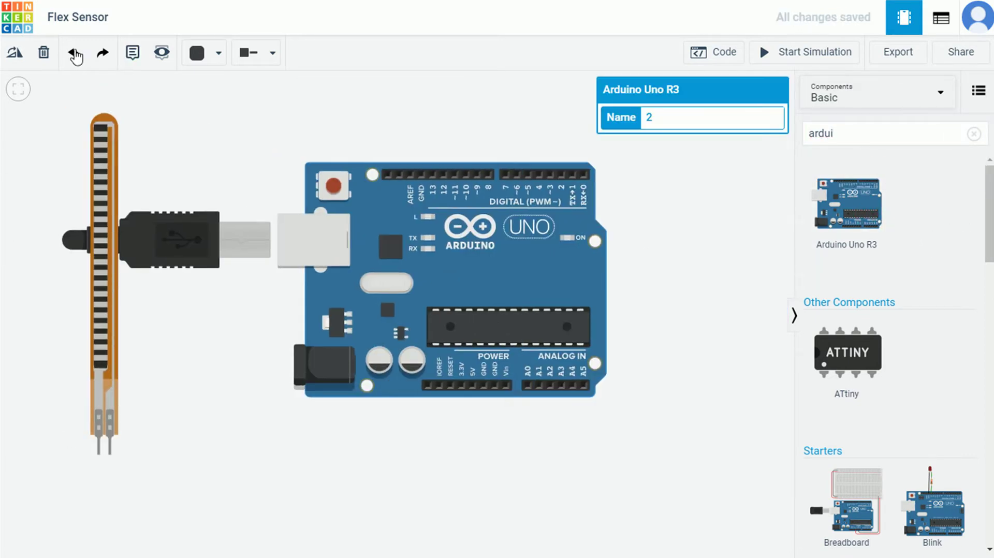
pyautogui.click(16, 52)
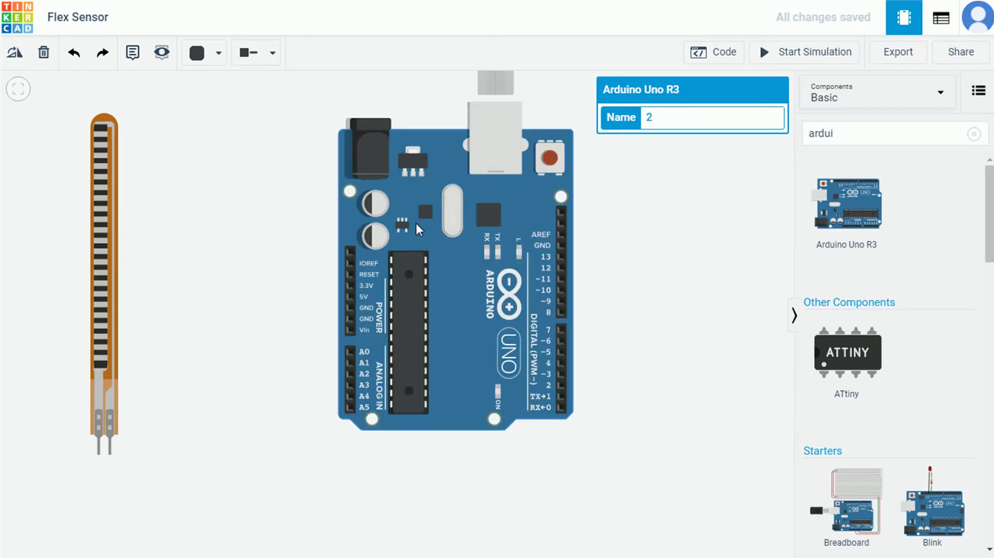
pyautogui.moveTo(415, 222); pyautogui.dragTo(273, 179)
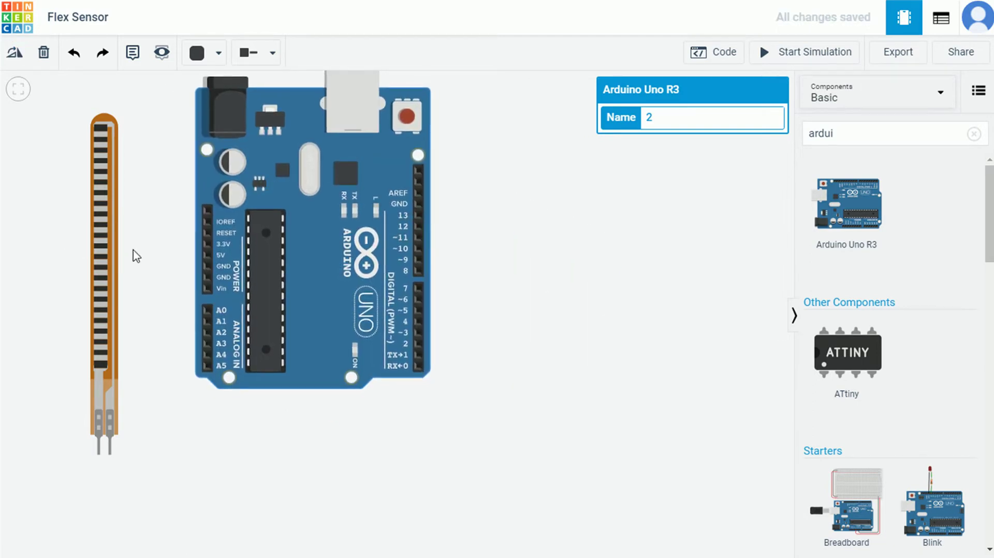
pyautogui.moveTo(105, 248); pyautogui.dragTo(134, 204)
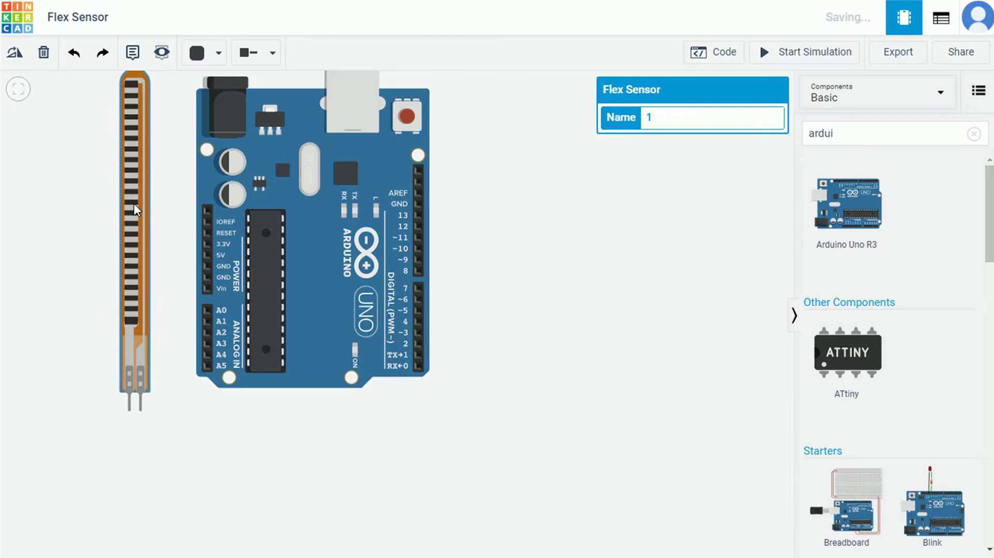
pyautogui.moveTo(466, 280); pyautogui.dragTo(563, 351)
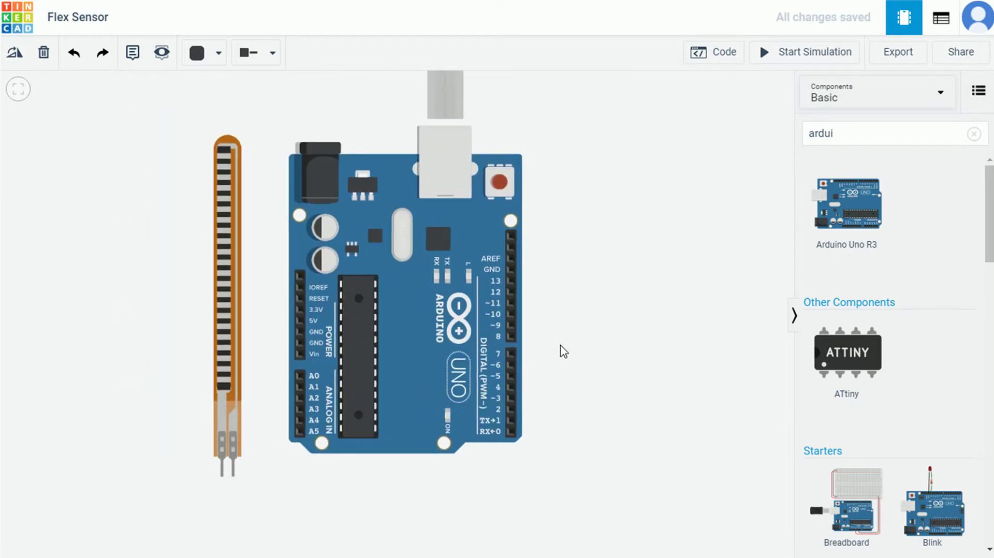
# - Place a 163 kΩ resistor between the flex sensor and Arduino, level with the sensor's lower end
pyautogui.click(976, 127)
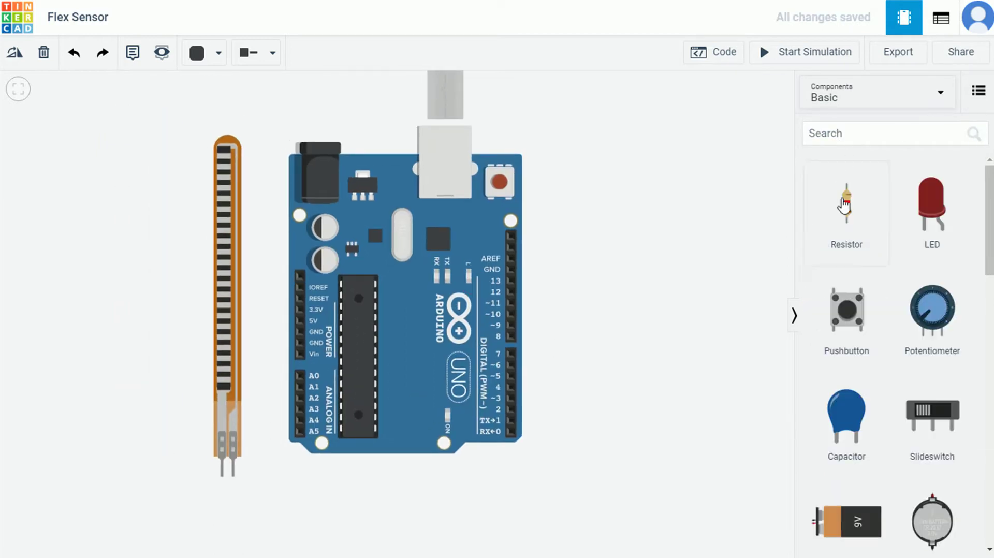
pyautogui.moveTo(844, 206); pyautogui.dragTo(262, 344)
pyautogui.moveTo(233, 290)
pyautogui.mouseDown()
pyautogui.moveTo(222, 289)
pyautogui.moveTo(230, 290)
pyautogui.mouseUp()
pyautogui.click(261, 347)
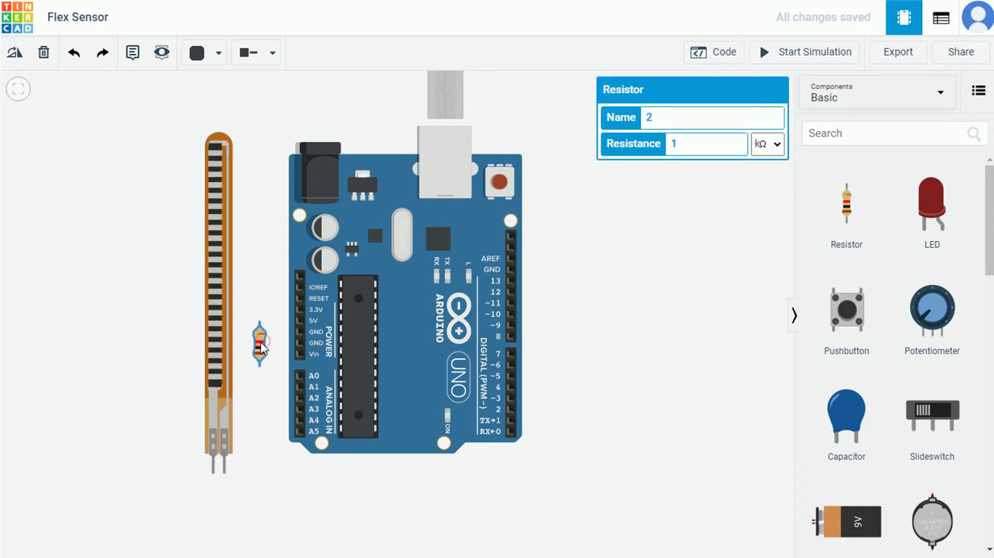
pyautogui.moveTo(319, 297); pyautogui.dragTo(310, 296)
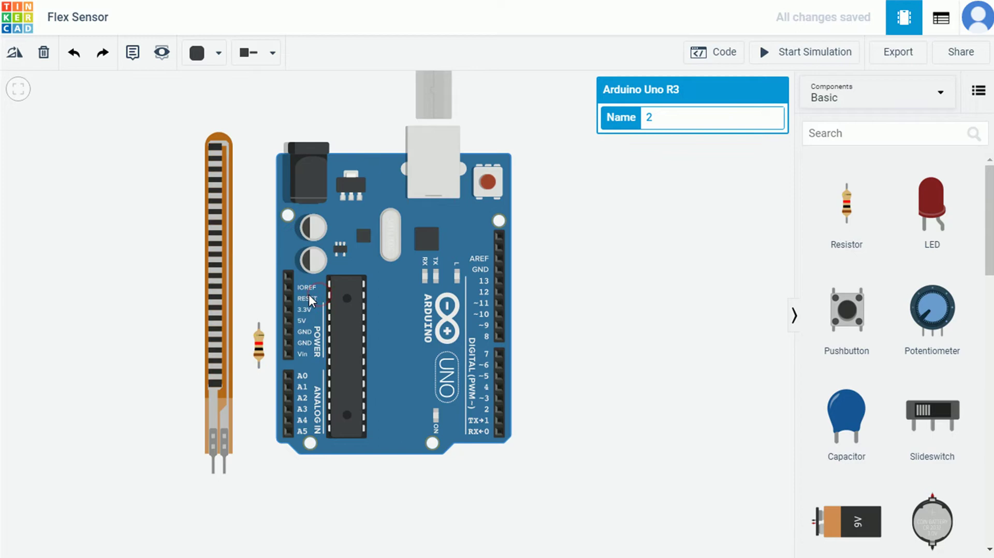
pyautogui.click(122, 298)
pyautogui.click(259, 344)
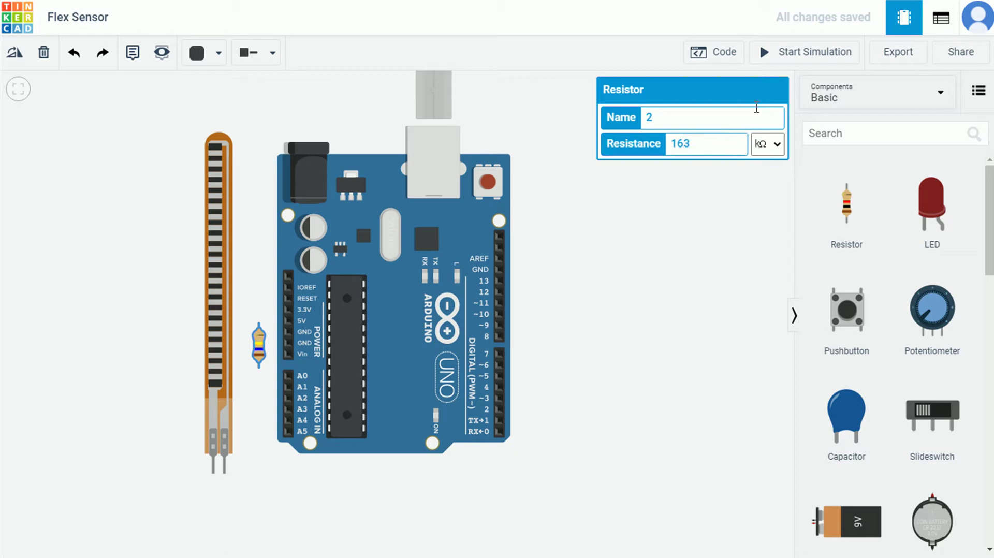
pyautogui.click(722, 199)
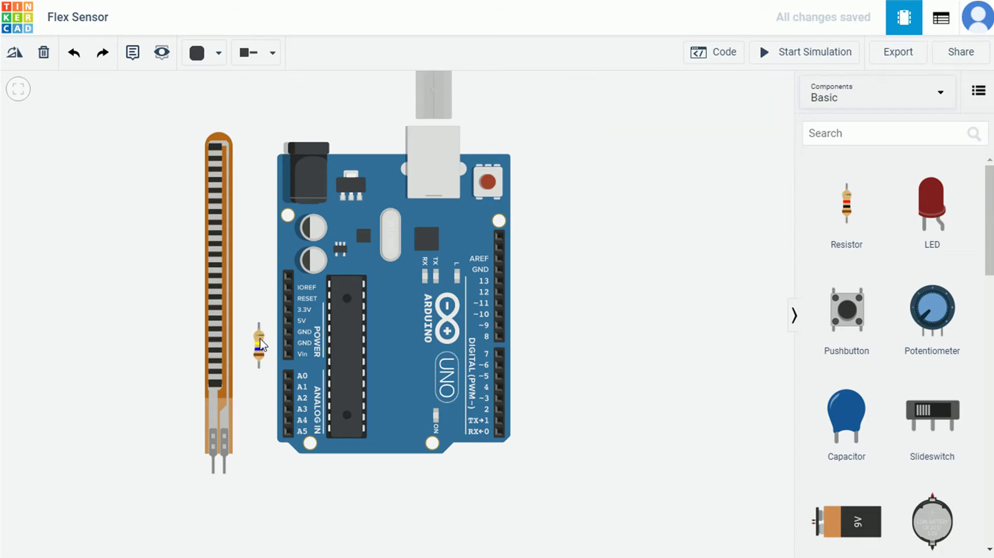
pyautogui.moveTo(262, 344); pyautogui.dragTo(247, 357)
# - Run a red wire from the resistor's upper terminal to the Arduino's 5V pin
pyautogui.click(248, 354)
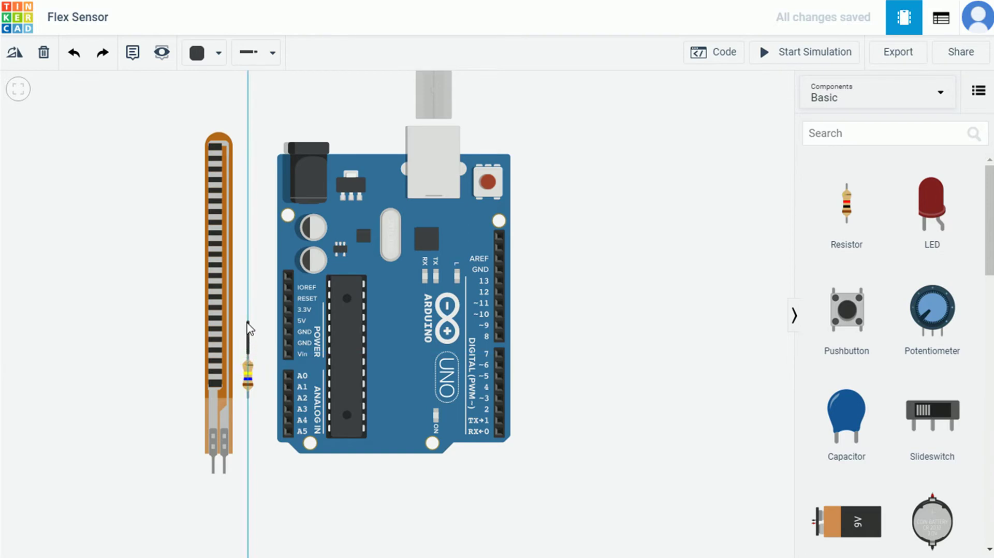
pyautogui.click(248, 323)
pyautogui.click(287, 321)
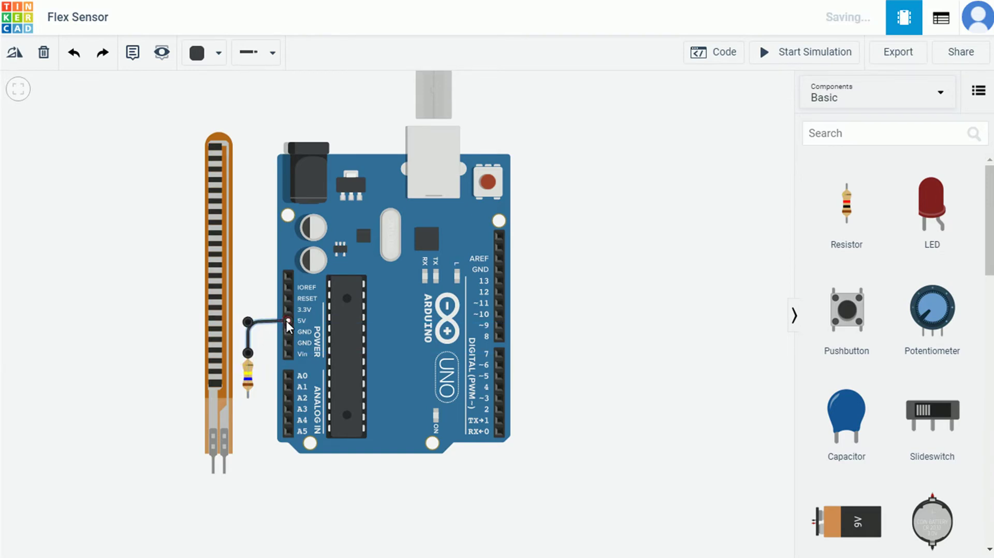
pyautogui.moveTo(248, 322); pyautogui.dragTo(248, 321)
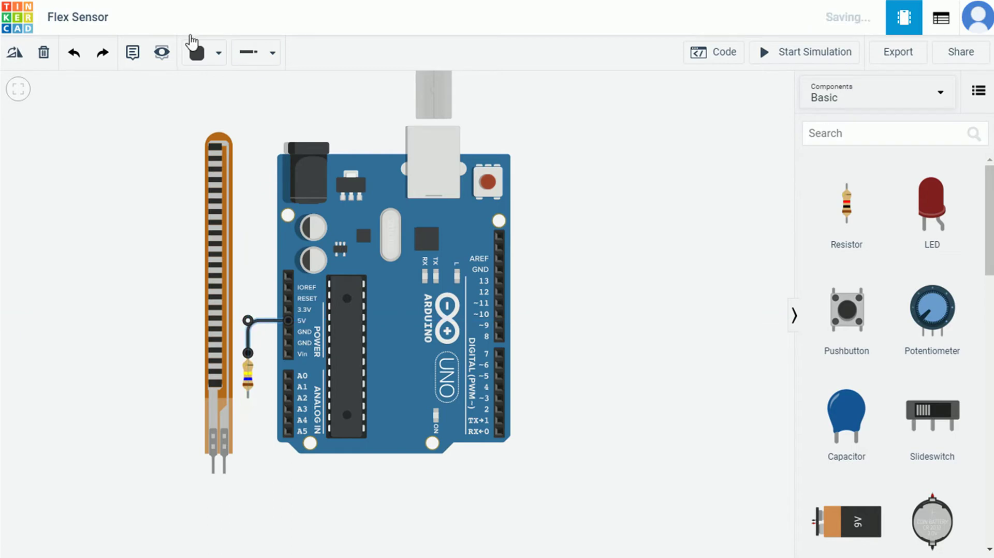
pyautogui.click(218, 53)
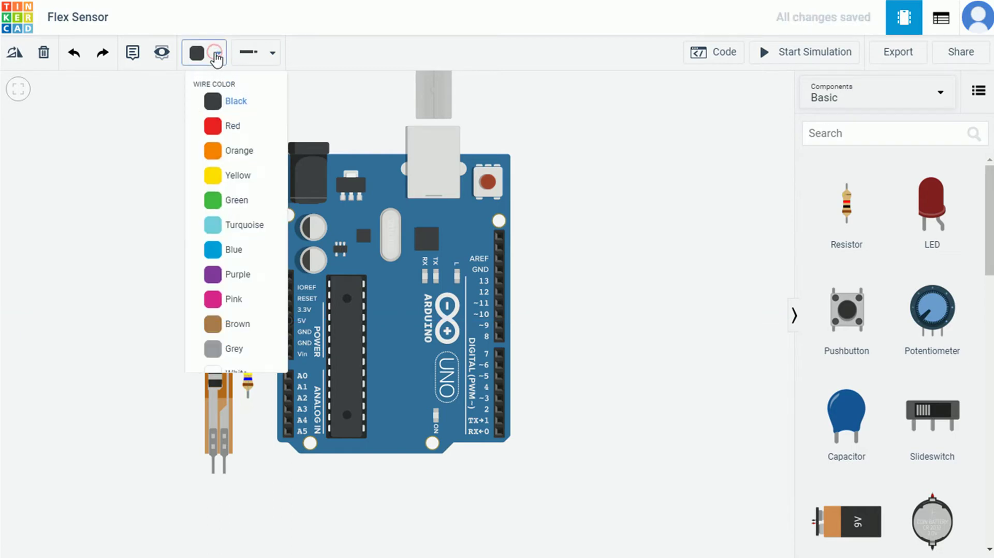
pyautogui.click(231, 128)
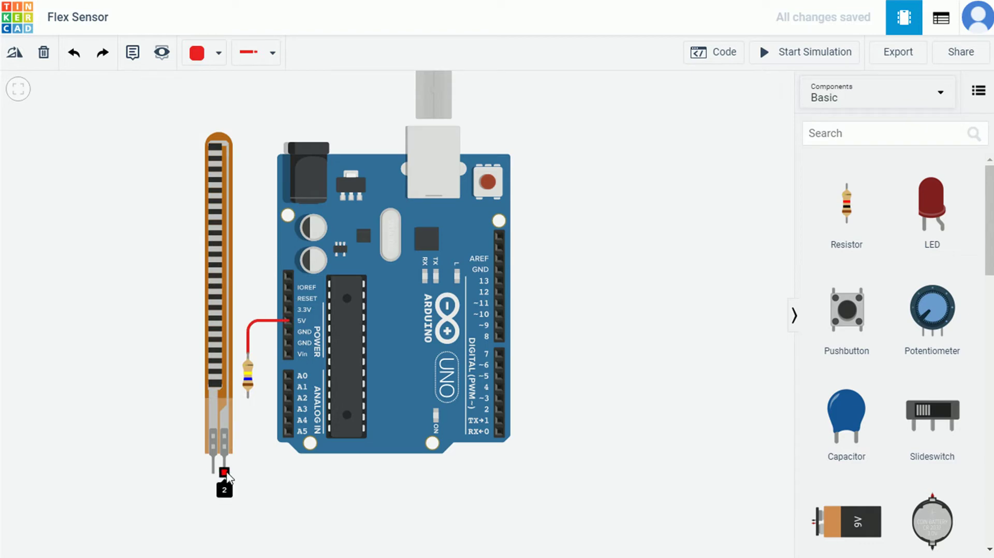
# - Wire the flex sensor's pin 2 to the resistor's lower terminal
pyautogui.click(225, 473)
pyautogui.click(225, 485)
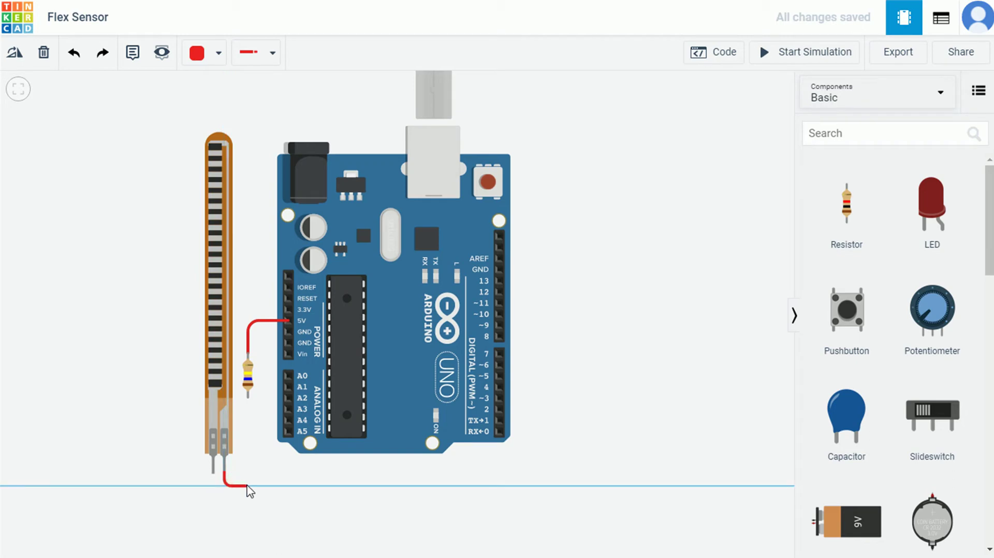
pyautogui.click(247, 485)
pyautogui.click(248, 397)
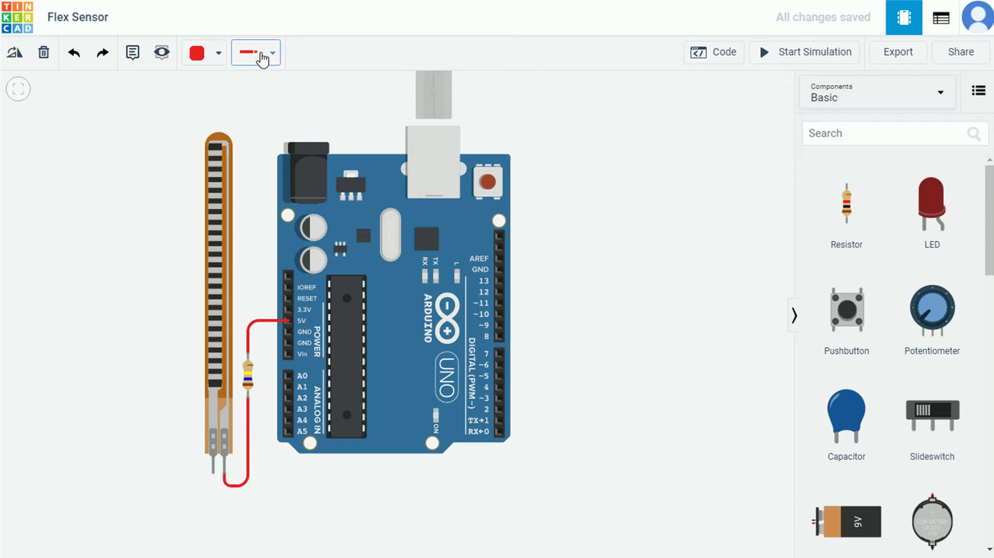
# - Recolour the wire joining the resistor and flex sensor purple
pyautogui.click(221, 54)
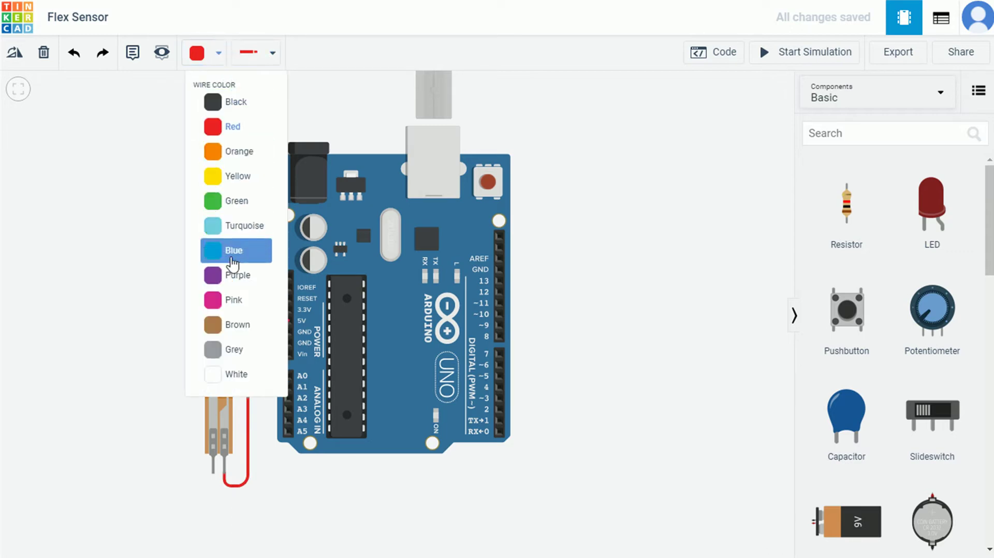
pyautogui.click(231, 284)
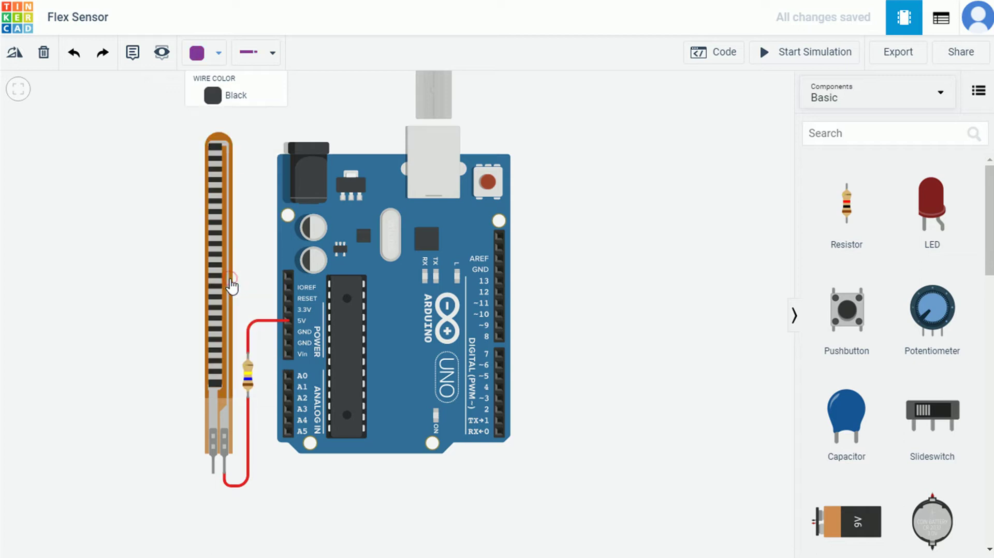
pyautogui.click(250, 461)
pyautogui.click(219, 53)
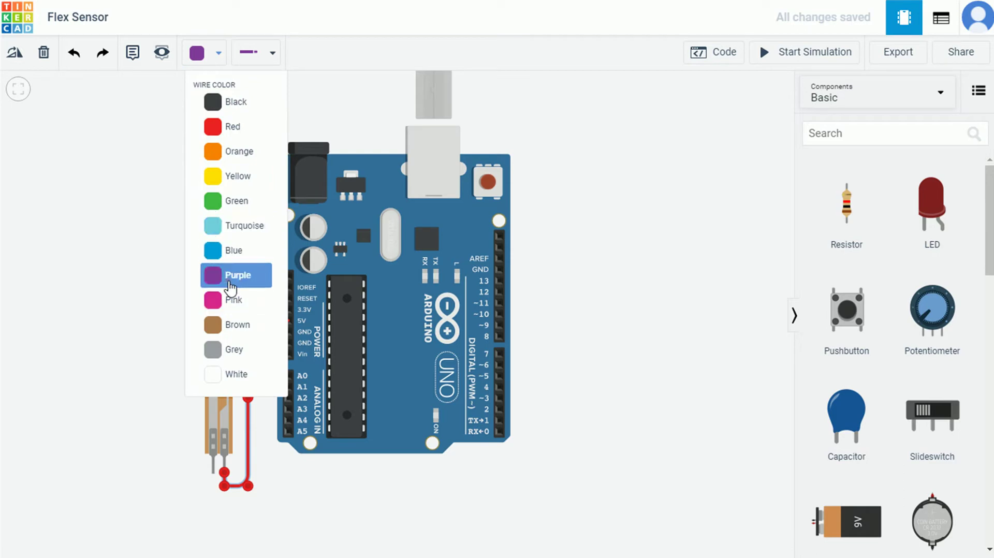
pyautogui.click(231, 288)
pyautogui.click(109, 306)
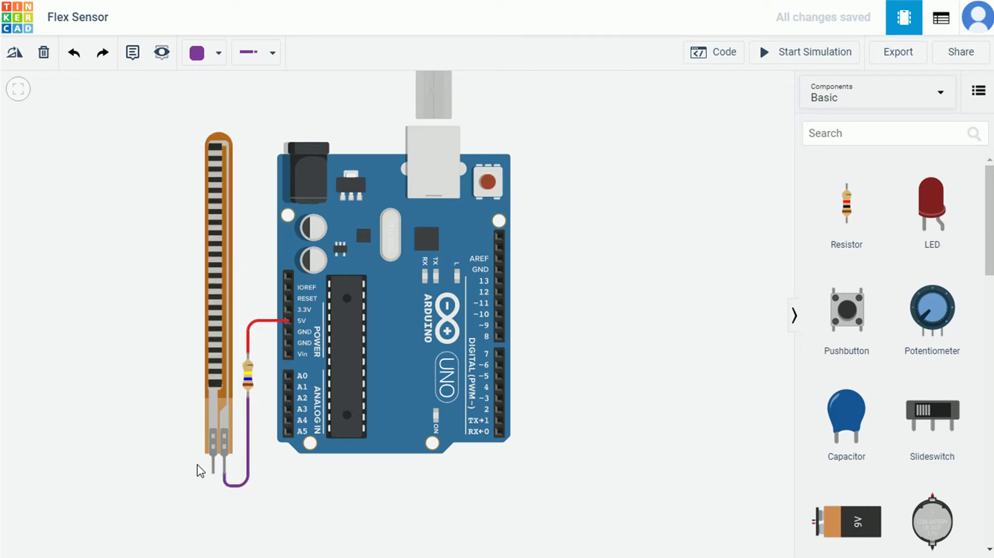
# - Run a black wire from the flex sensor's left pin to the Arduino's GND pin
pyautogui.click(213, 470)
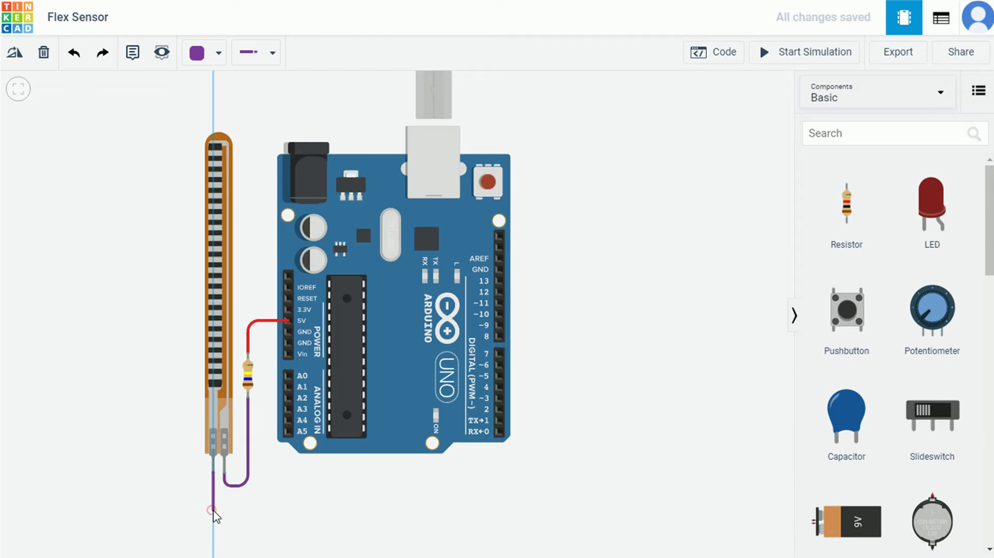
pyautogui.click(212, 511)
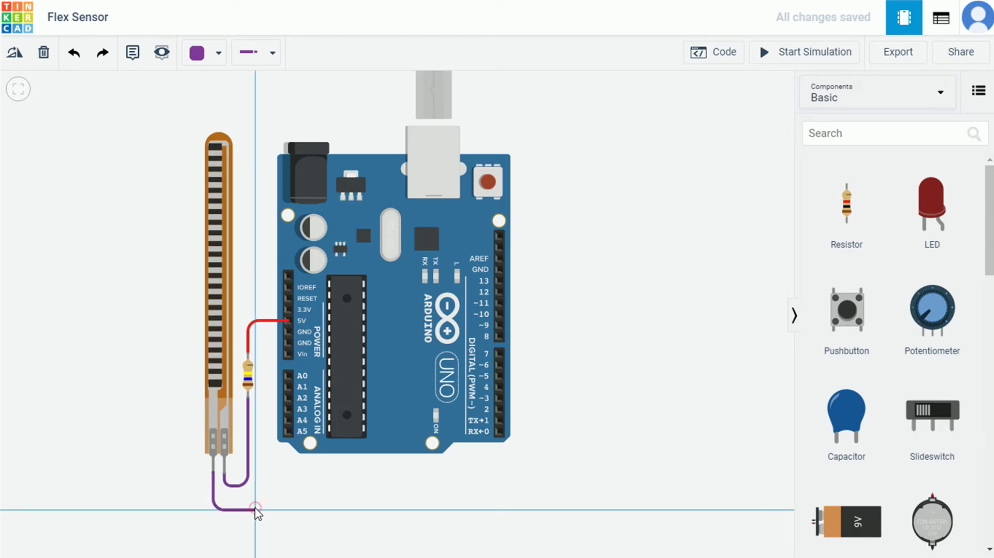
pyautogui.click(255, 510)
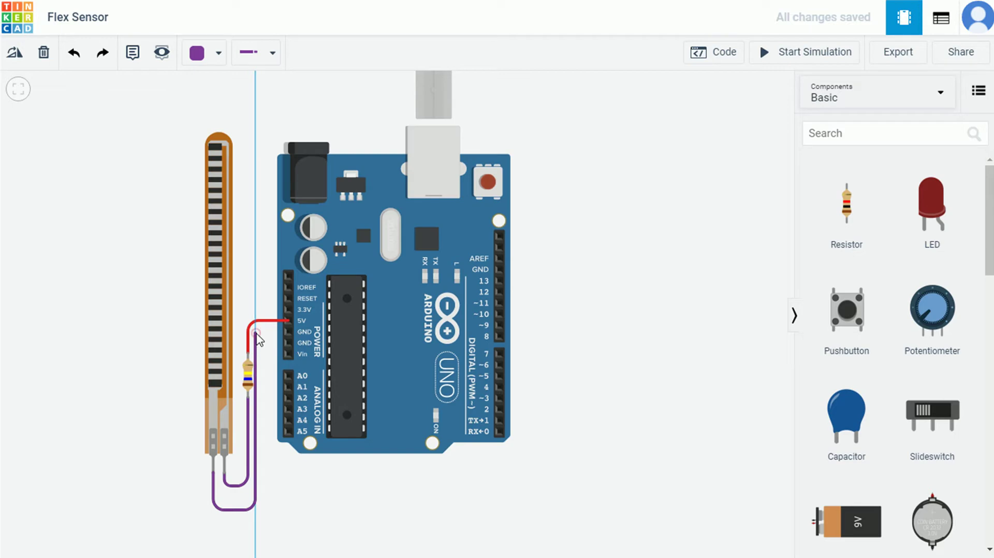
pyautogui.click(255, 333)
pyautogui.click(288, 331)
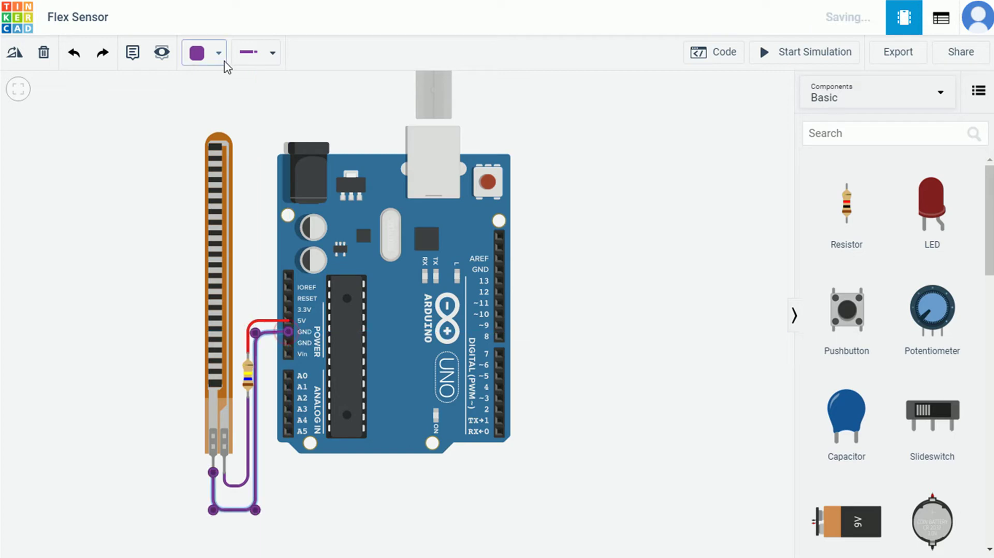
pyautogui.click(218, 53)
pyautogui.click(221, 101)
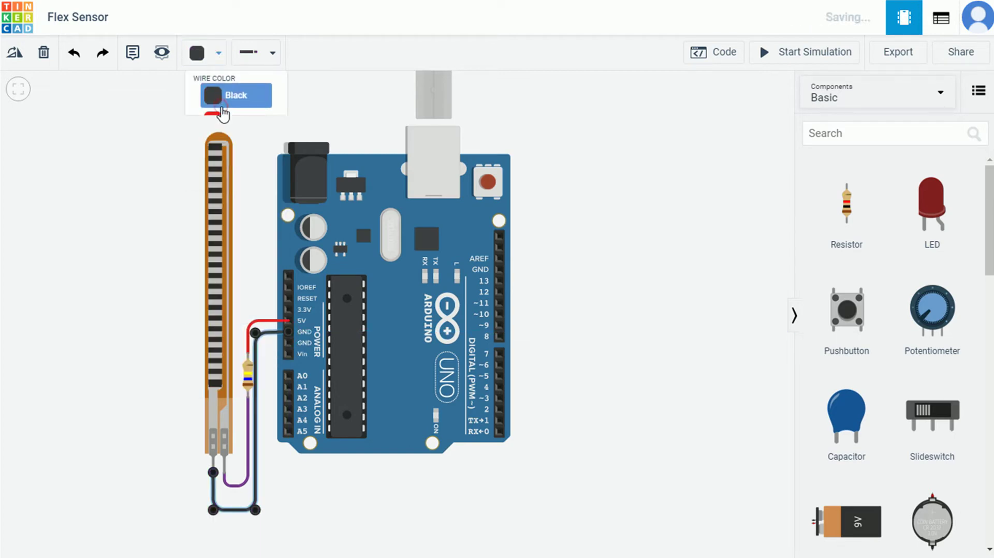
pyautogui.click(40, 200)
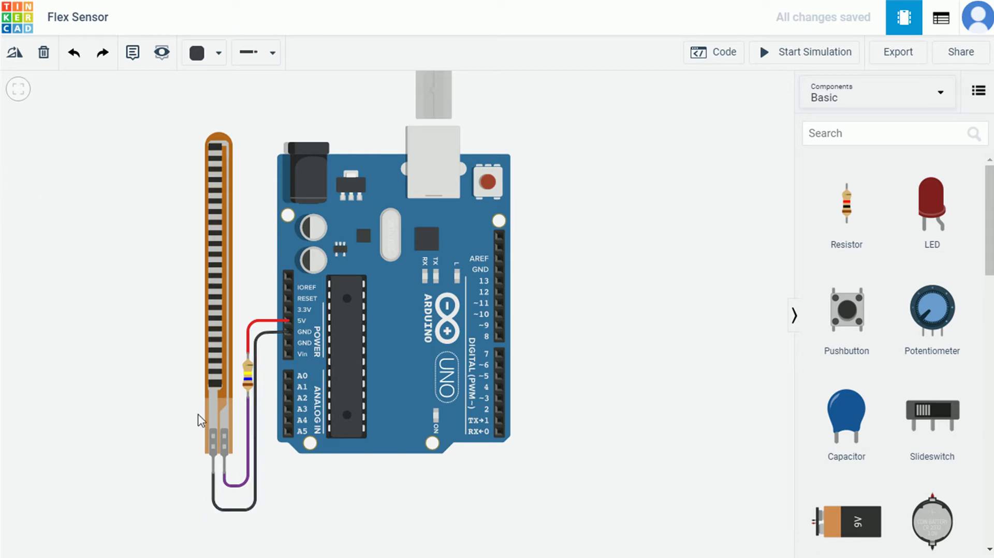
# - Connect the resistor's lower terminal to pin A0 with a yellow wire, then open the code panel
pyautogui.click(247, 399)
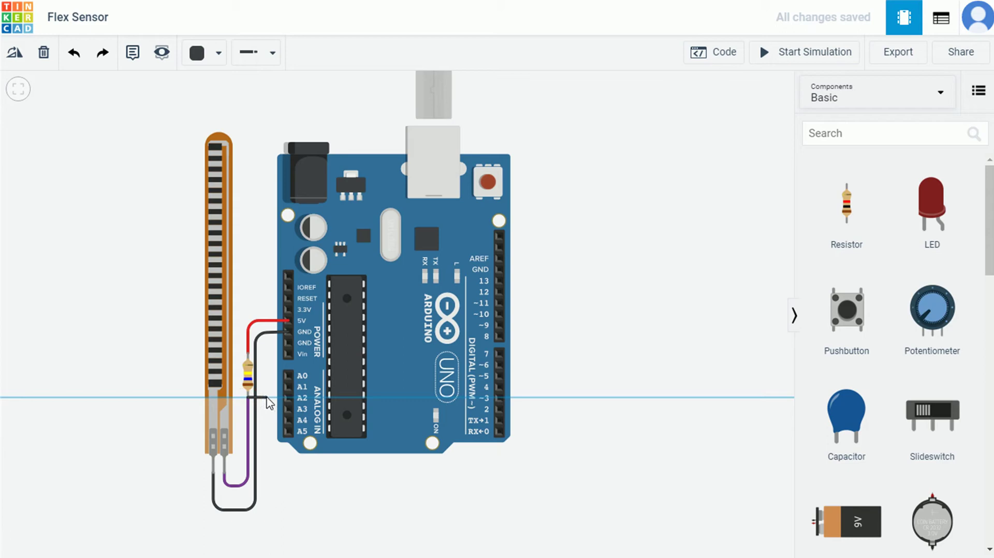
pyautogui.click(267, 398)
pyautogui.click(268, 373)
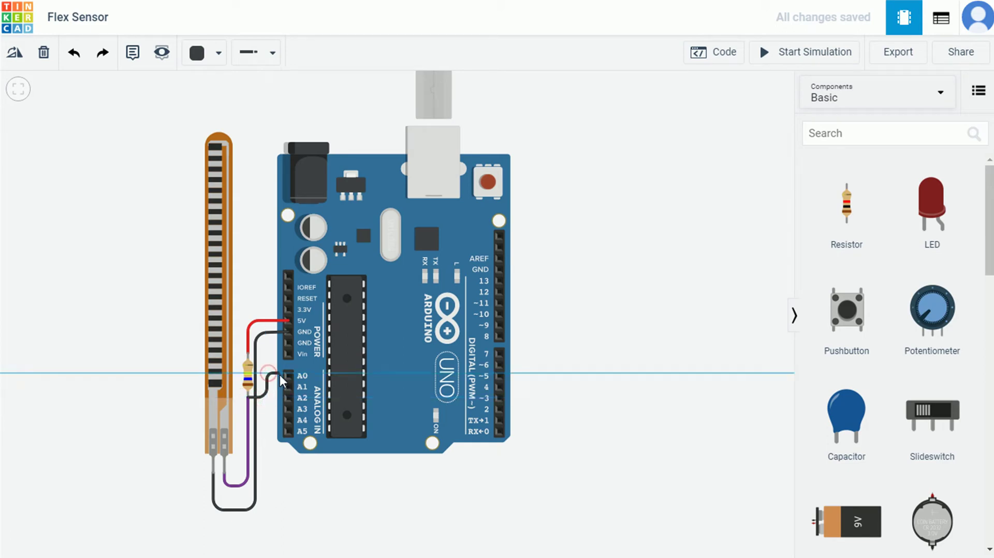
pyautogui.click(287, 376)
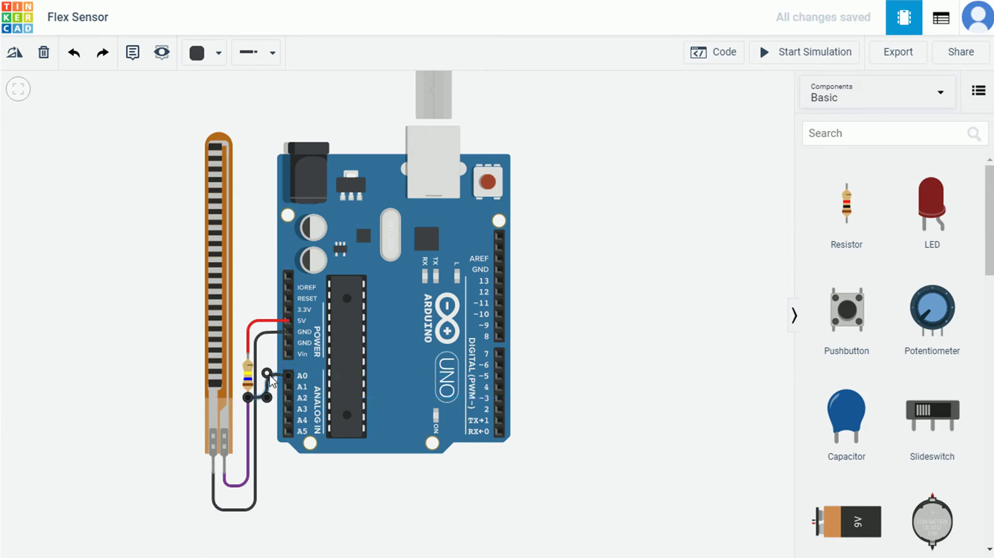
pyautogui.moveTo(268, 373); pyautogui.dragTo(267, 376)
pyautogui.click(212, 61)
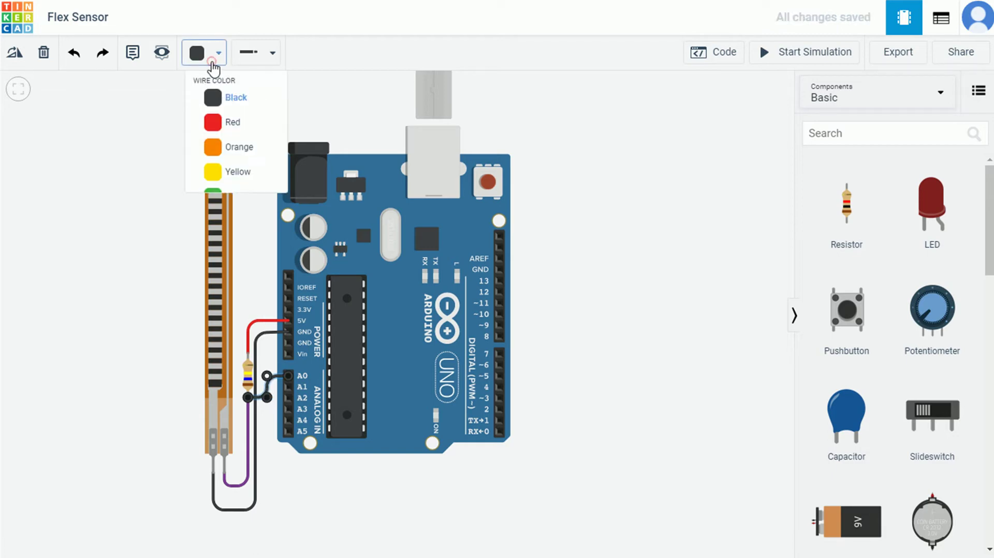
pyautogui.click(224, 182)
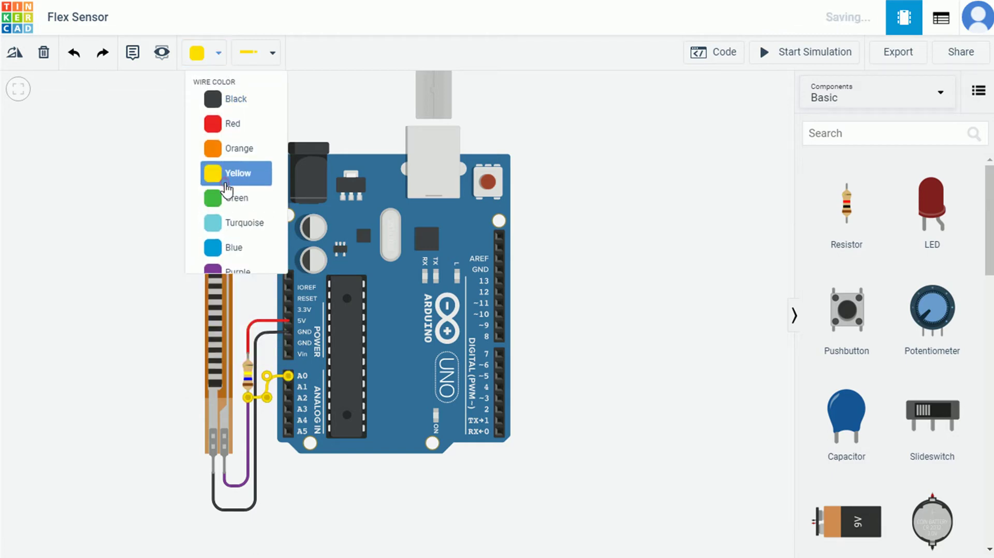
pyautogui.click(103, 223)
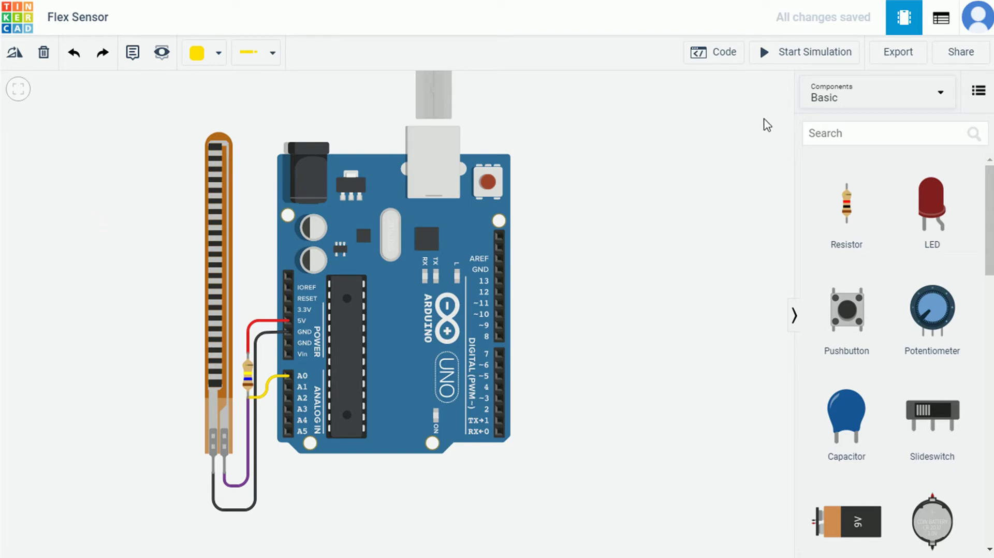
pyautogui.click(733, 62)
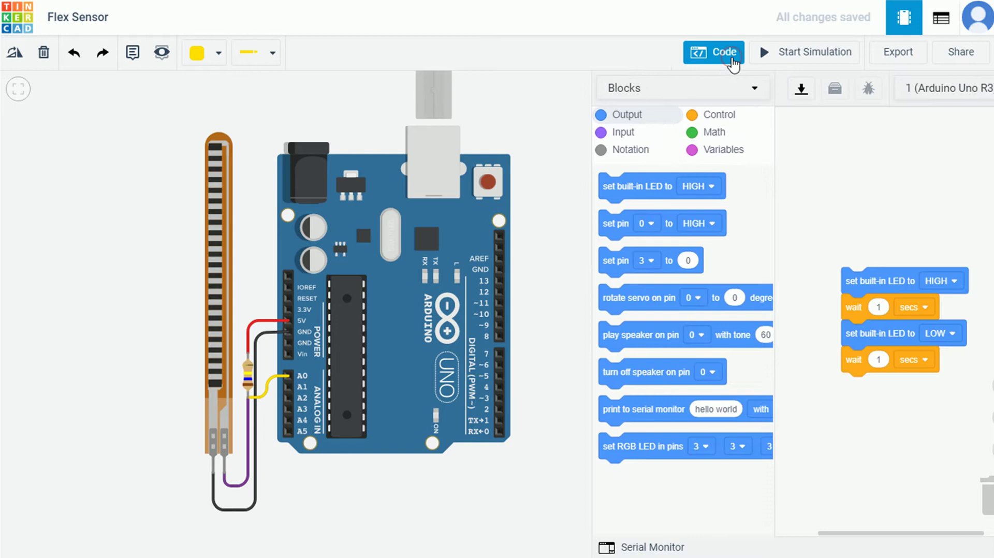
# - Switch the editor to Text code and delete the loop() body and top comments
pyautogui.click(687, 91)
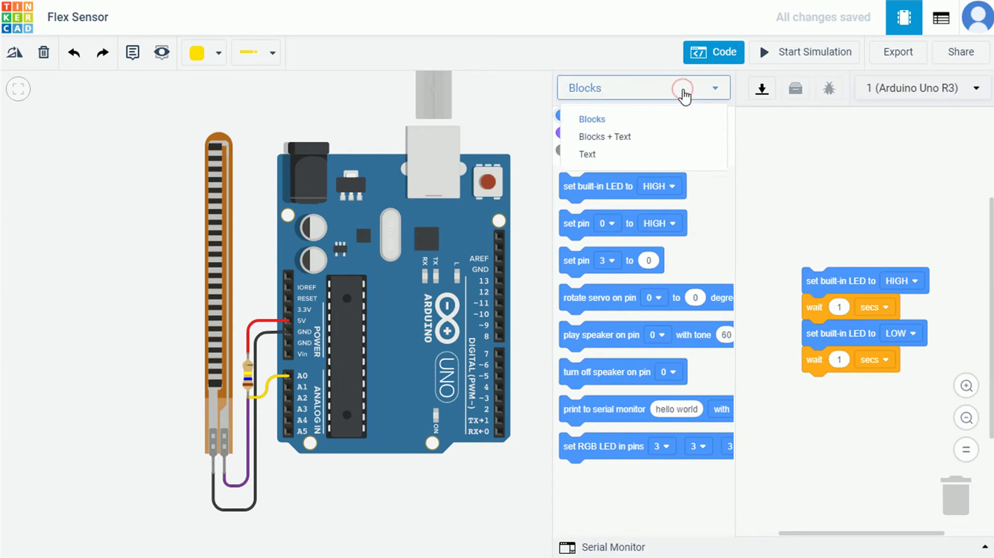
pyautogui.click(614, 158)
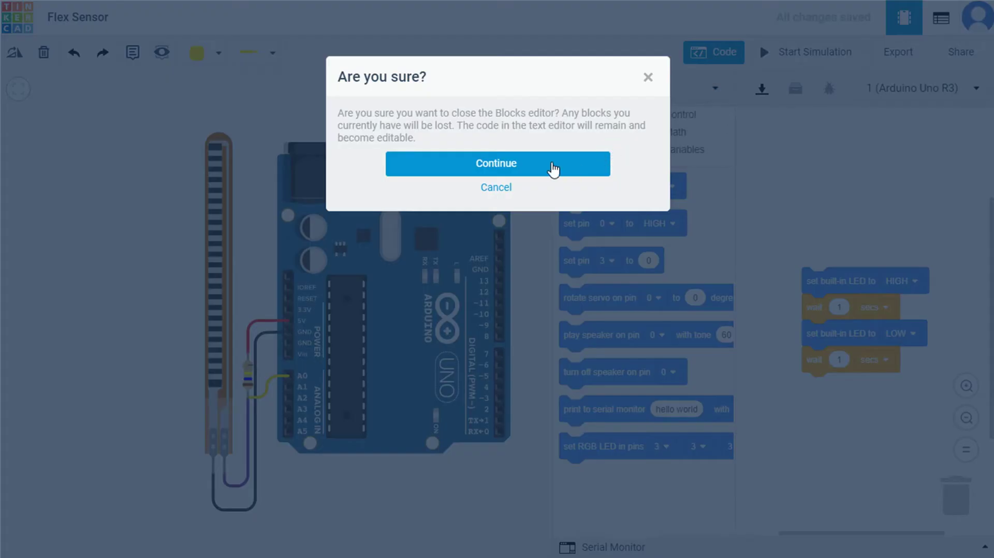
pyautogui.click(549, 169)
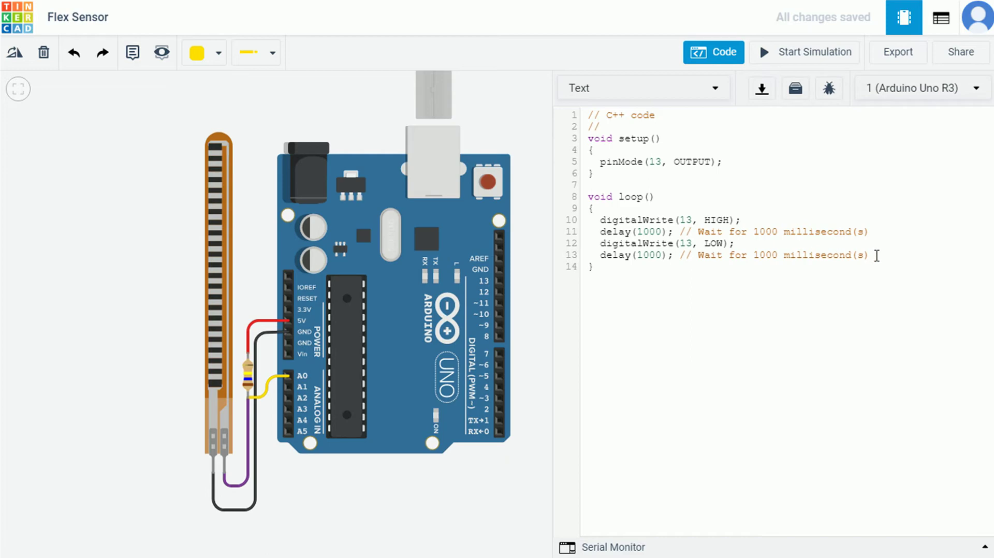
pyautogui.moveTo(881, 256); pyautogui.dragTo(601, 220)
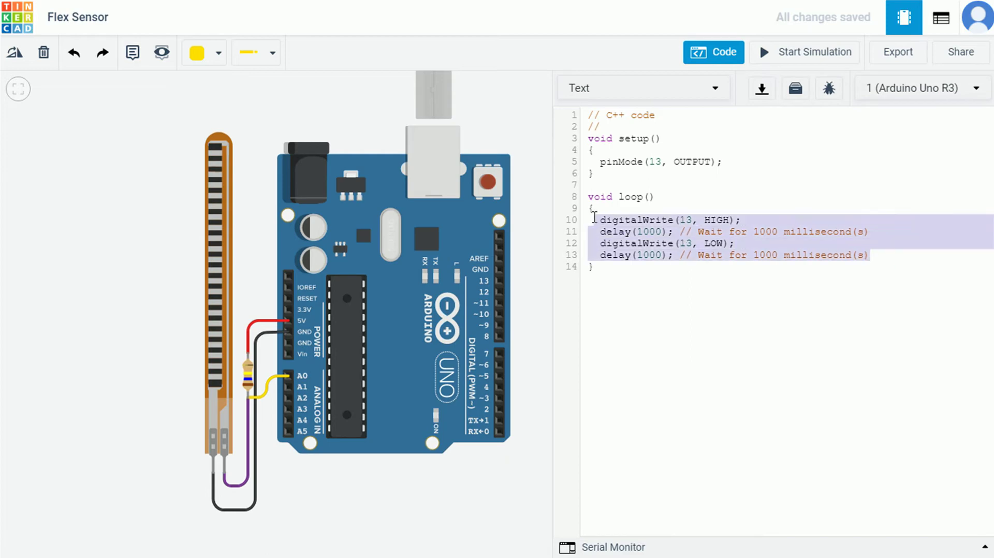
pyautogui.press('BackSpace')
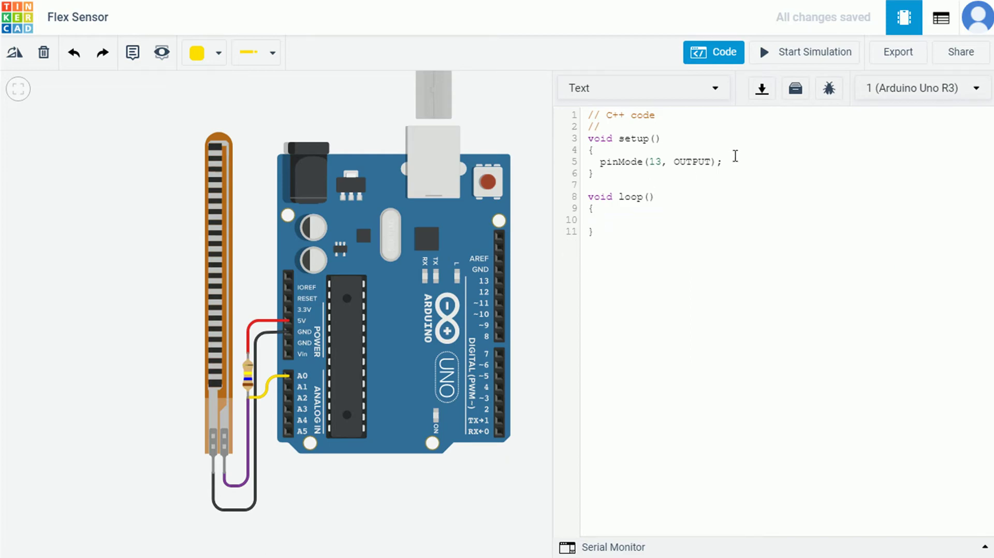
pyautogui.moveTo(664, 116); pyautogui.dragTo(589, 117)
pyautogui.press('BackSpace')
# - Add pinMode(A0,INPUT); and begin typing Serial.begin(9600); inside setup()
pyautogui.press('Return')
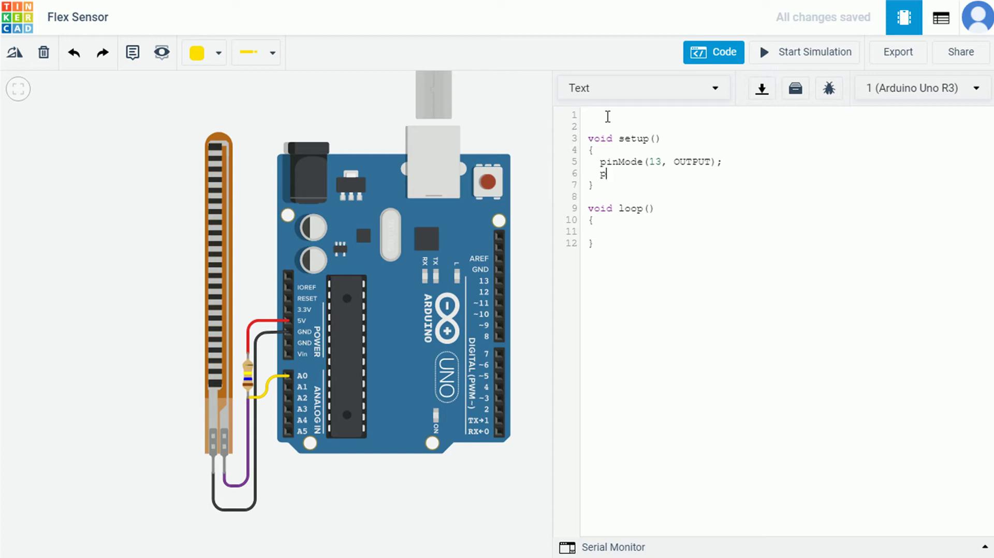
pyautogui.write('pinMode(A0,INPUT);')
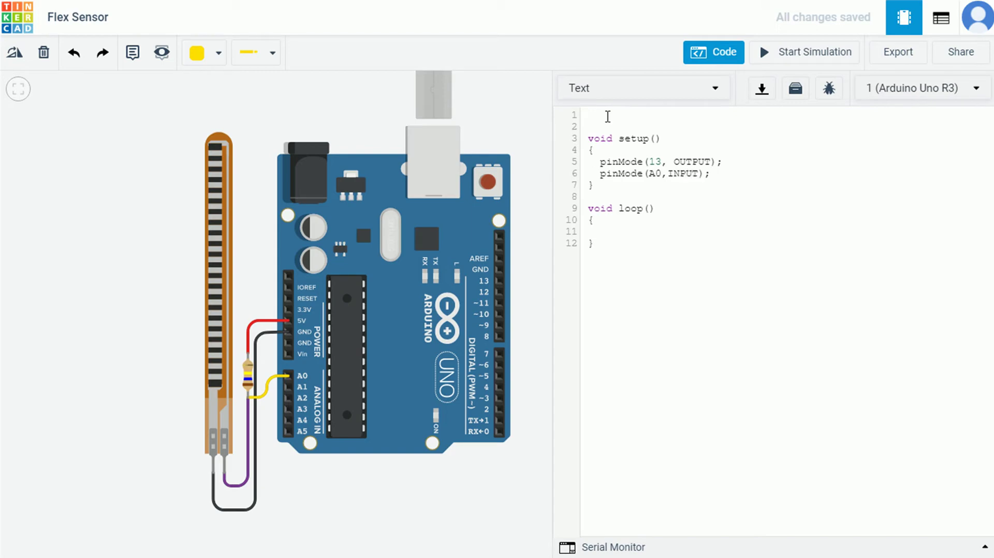
pyautogui.press('End')
pyautogui.press('Return')
pyautogui.write('S')
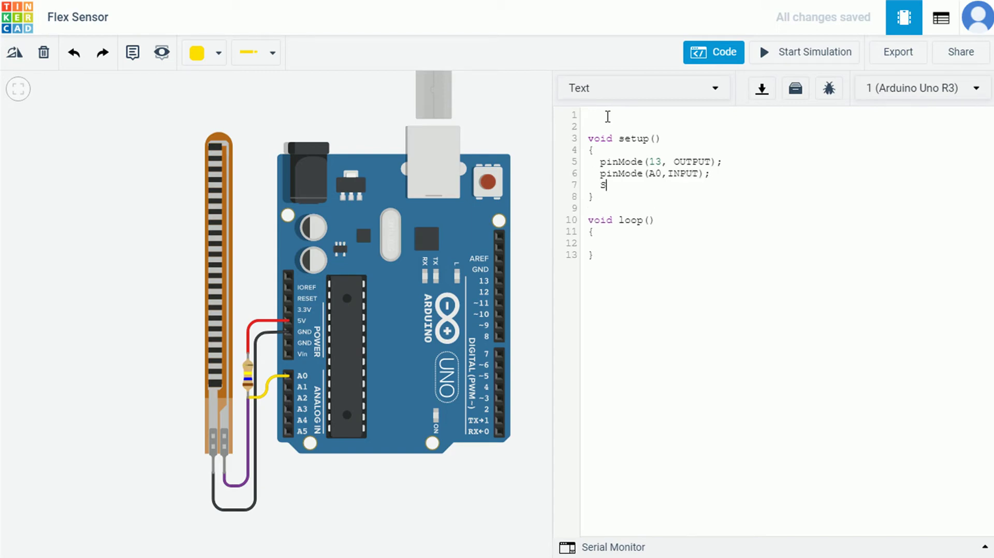
pyautogui.write('erial.begin(9600);')
# - Store analogRead(A0) in int x and fix the mistyped Serial print call
pyautogui.click(767, 53)
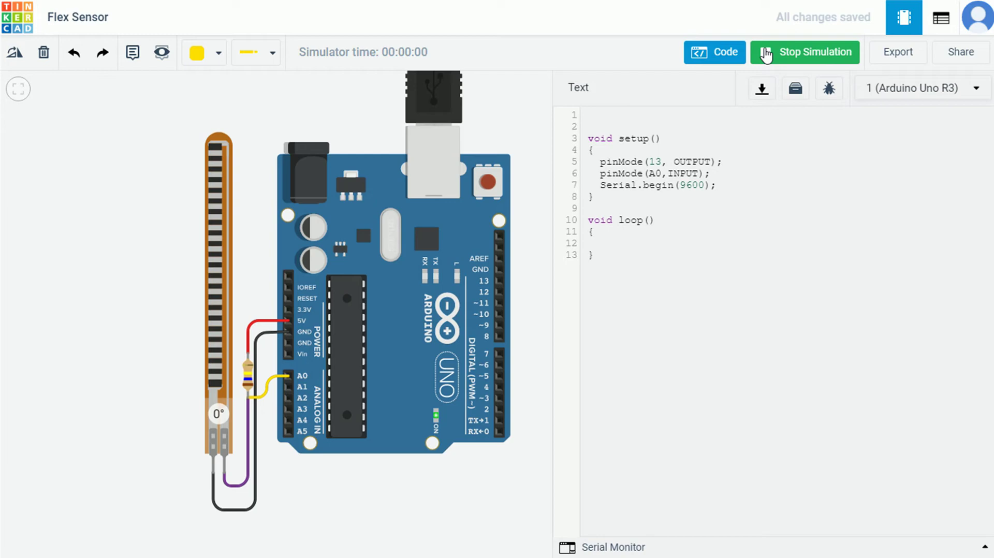
pyautogui.click(766, 53)
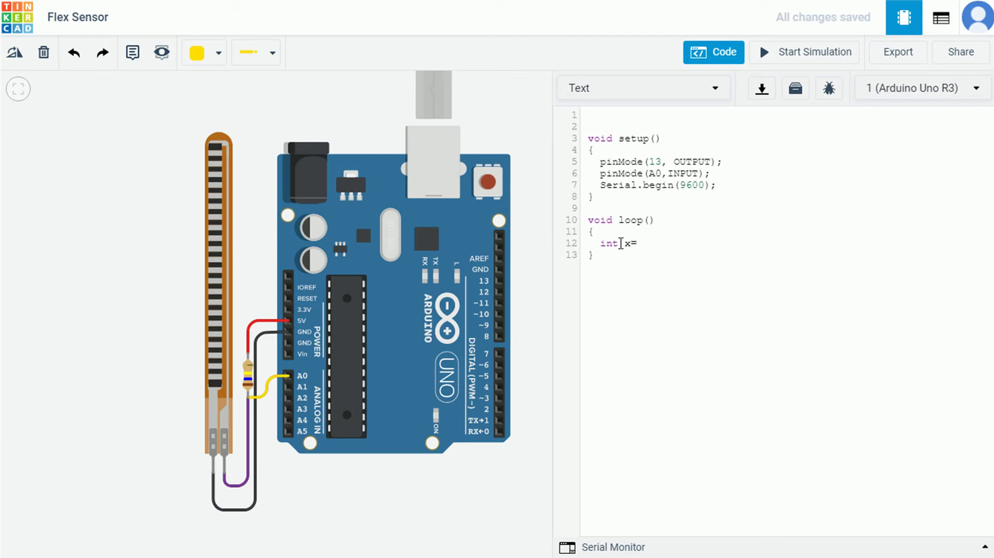
pyautogui.write('analogRead(A0);')
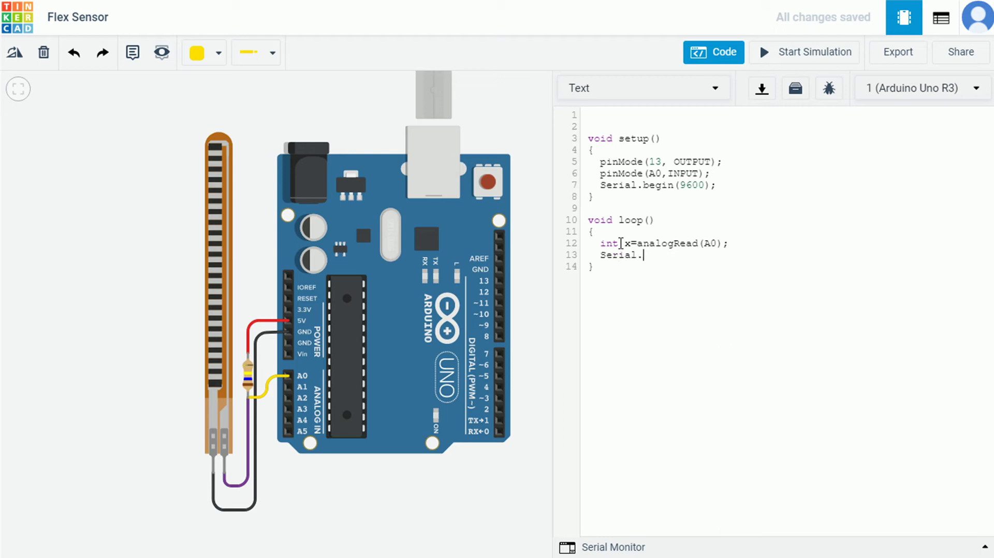
pyautogui.press('BackSpace')
pyautogui.press('BackSpace')
pyautogui.press('BackSpace')
pyautogui.write('print')
# - Put x inside Serial.println's parentheses so each loop prints the reading
pyautogui.hotkey('ctrl', '+')
pyautogui.hotkey('ctrl', '+')
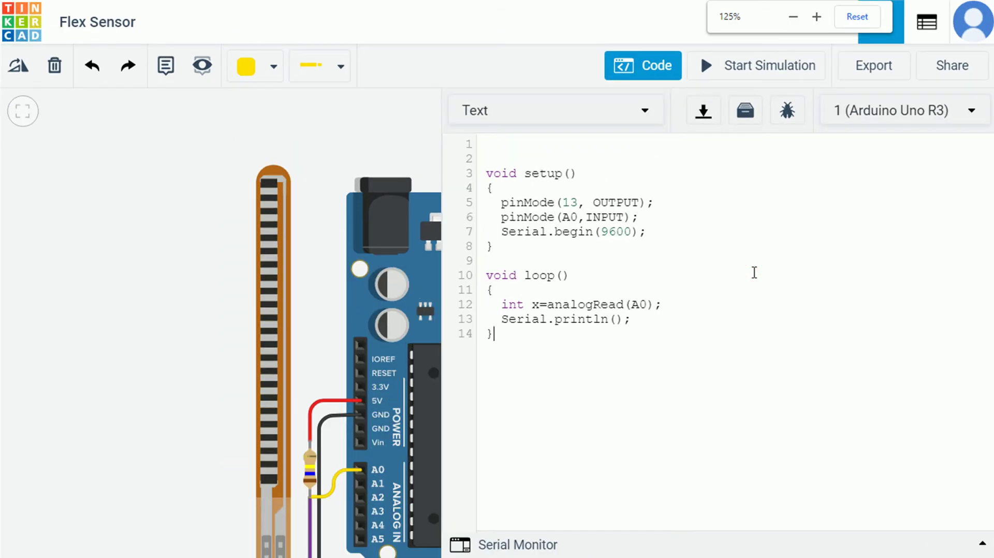
pyautogui.click(11, 113)
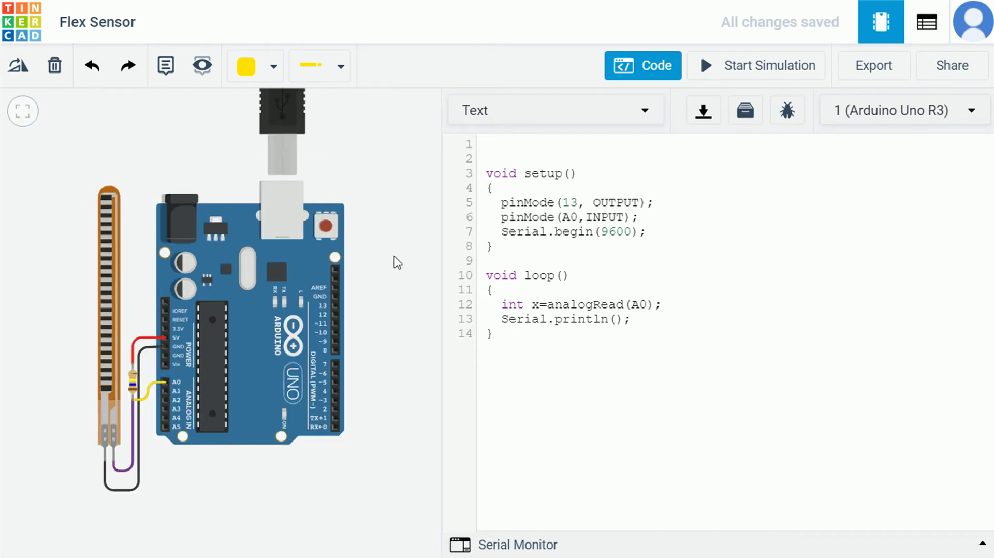
pyautogui.click(393, 256)
pyautogui.click(619, 321)
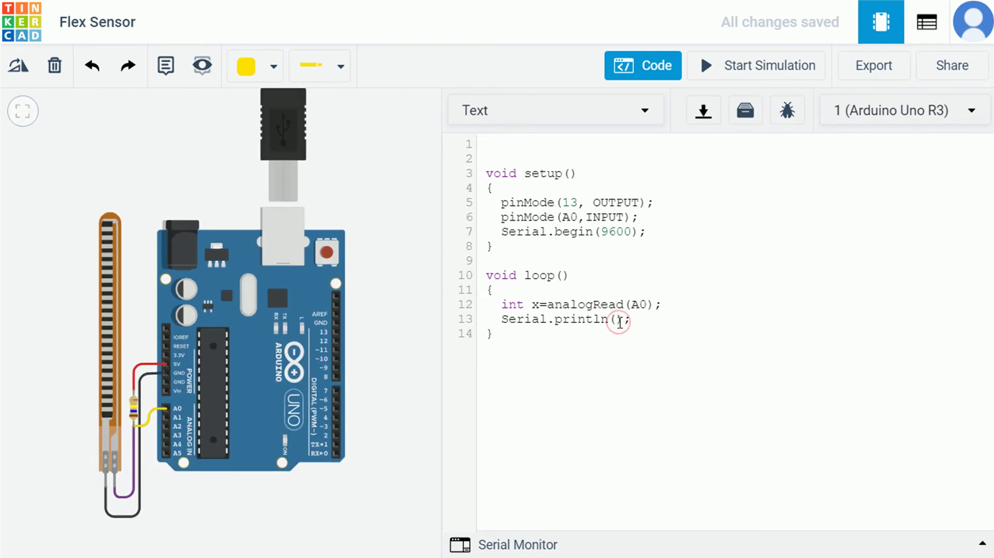
pyautogui.write('x')
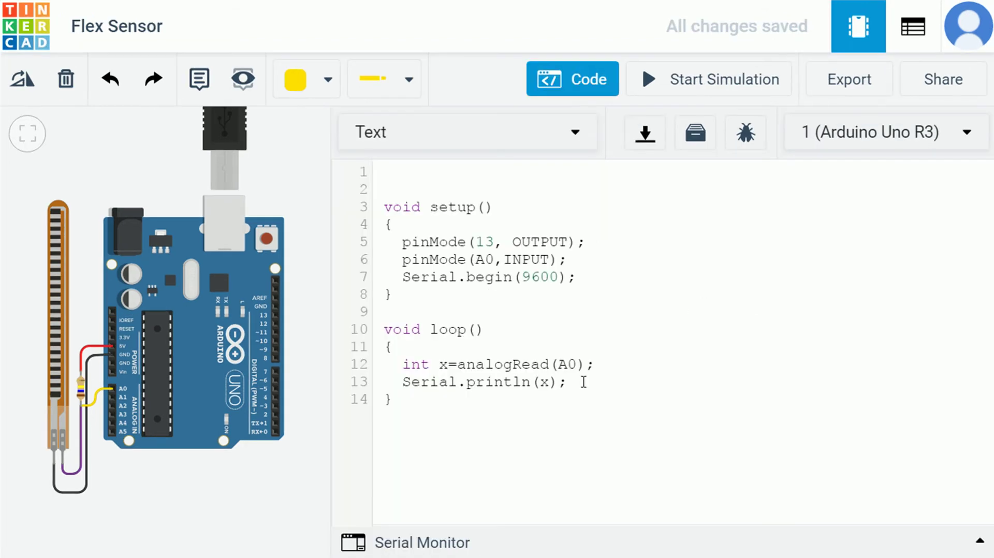
# - Start the simulation, graph the Serial Monitor output, and bend the flex sensor to about 50°
pyautogui.click(668, 92)
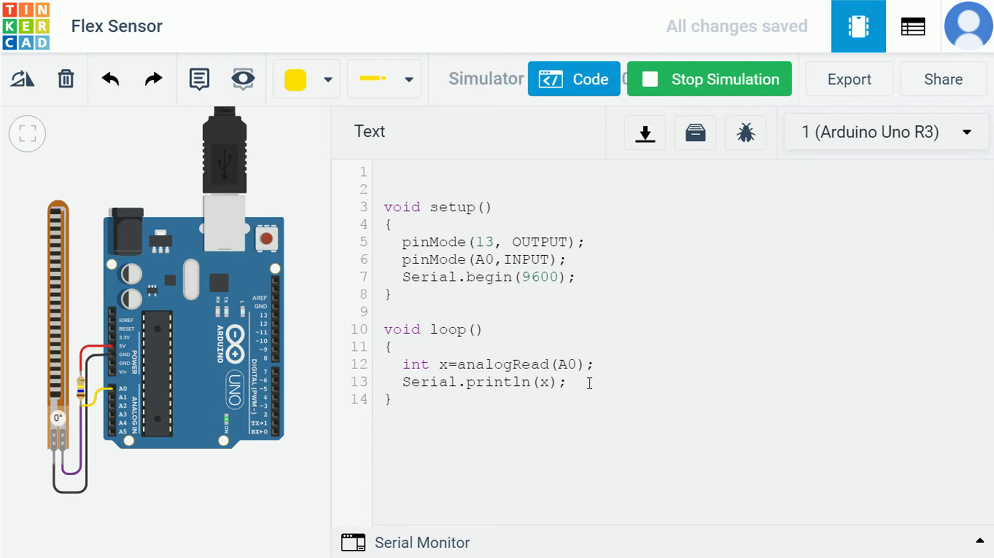
pyautogui.click(407, 544)
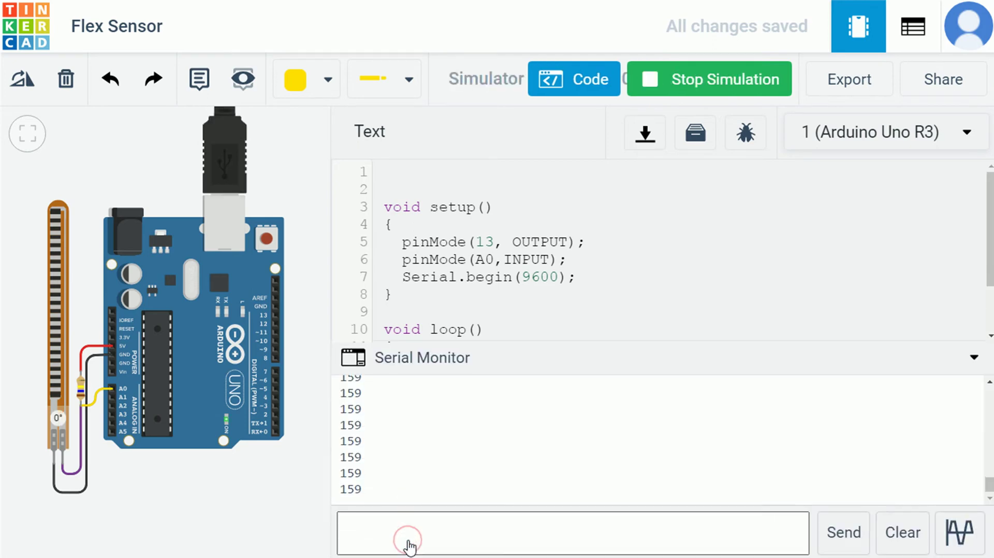
pyautogui.click(955, 536)
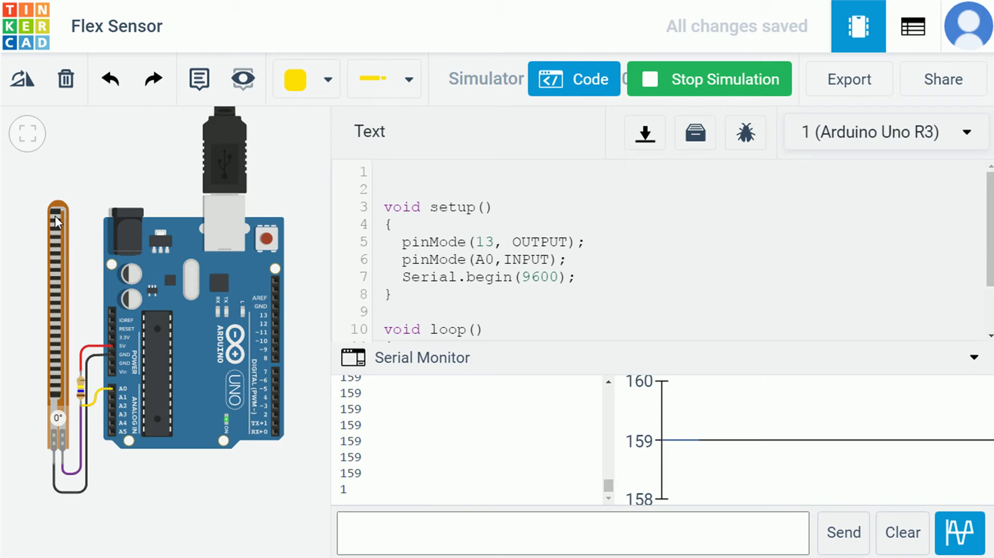
pyautogui.moveTo(57, 223)
pyautogui.mouseDown()
pyautogui.moveTo(63, 426)
pyautogui.moveTo(57, 189)
pyautogui.moveTo(61, 420)
pyautogui.moveTo(61, 218)
pyautogui.moveTo(60, 257)
pyautogui.moveTo(62, 227)
pyautogui.mouseUp()
pyautogui.click(270, 506)
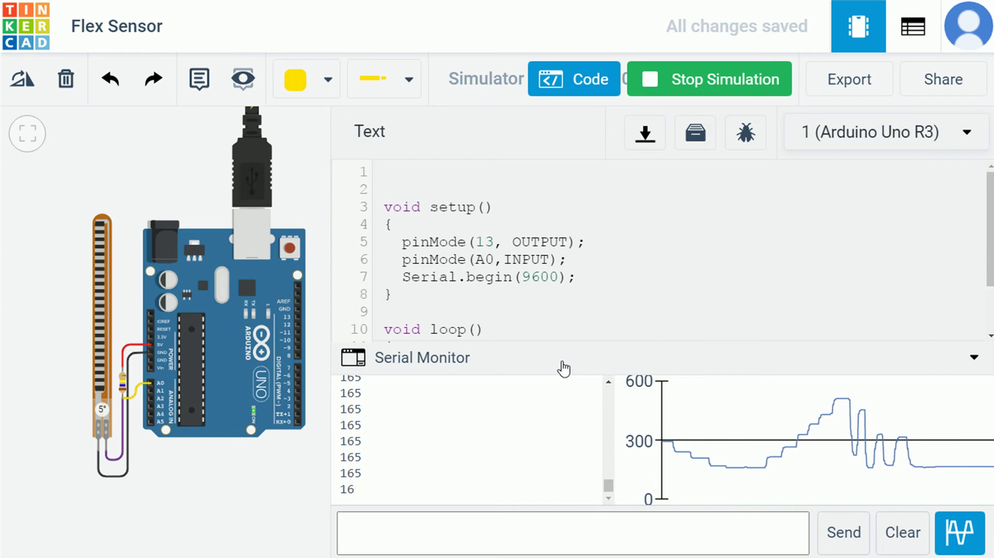
# - Add a line int y = x-159 above the print statement and print y
pyautogui.hotkey('ctrl', '-')
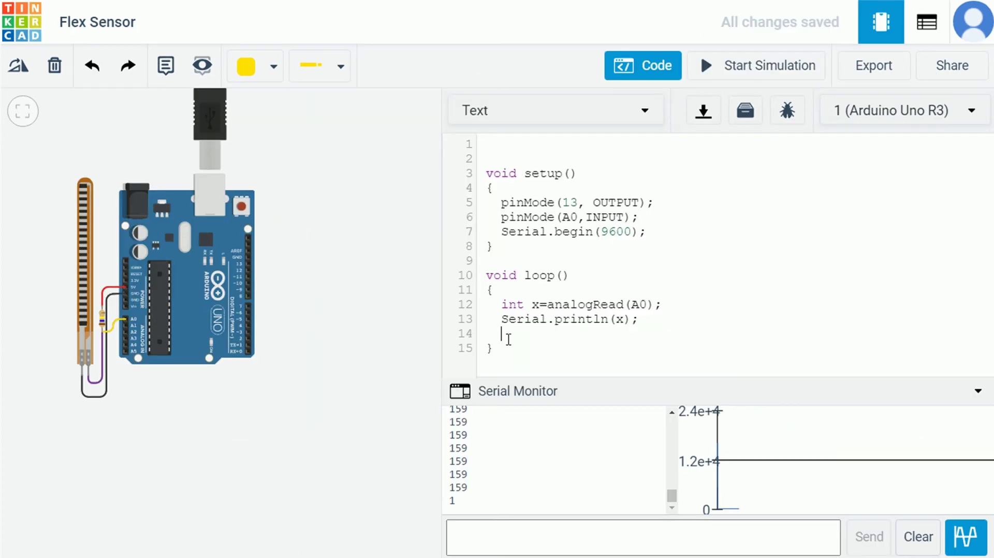
pyautogui.press('Return')
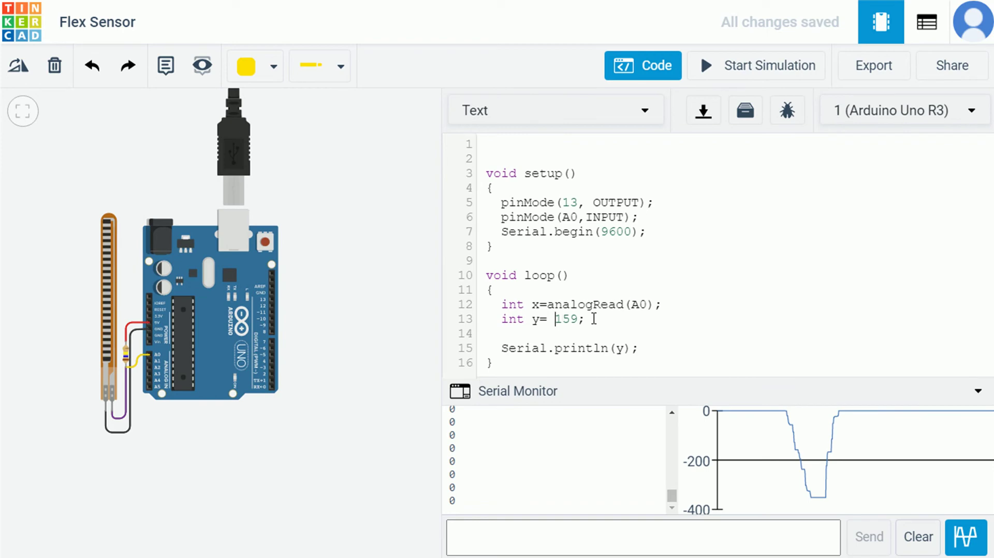
pyautogui.write('x-')
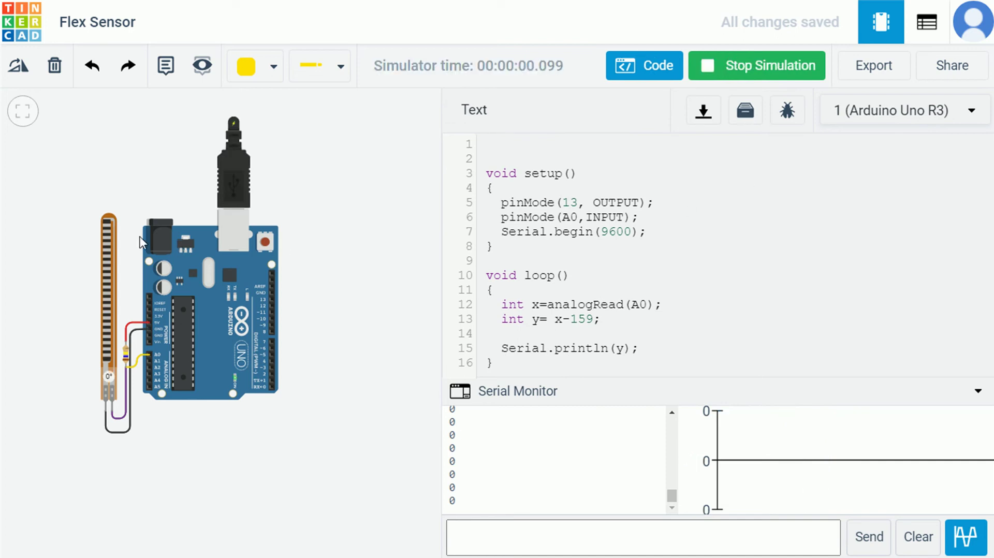
# - Bend the flex sensor to about 95°, then 171°, to check the offset readings
pyautogui.click(119, 230)
pyautogui.moveTo(110, 264); pyautogui.dragTo(111, 175)
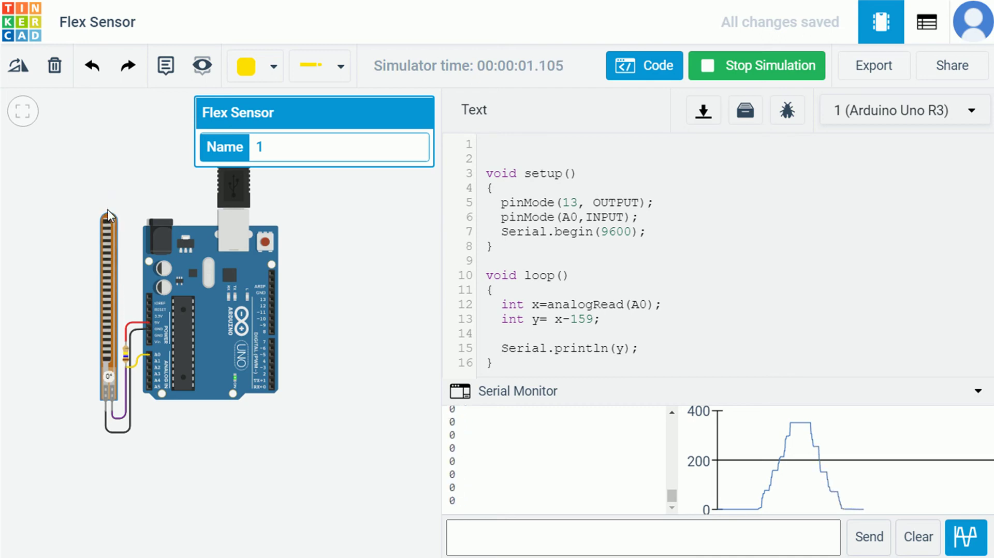
pyautogui.moveTo(107, 237); pyautogui.dragTo(122, 178)
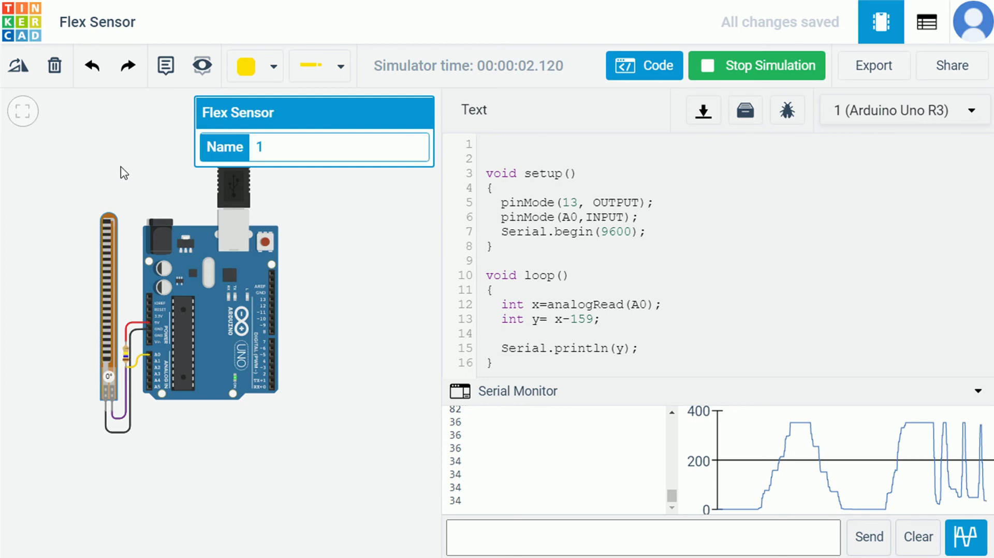
# - Stop the simulation and change x from int to float for y = ((x-159)/352)
pyautogui.click(122, 180)
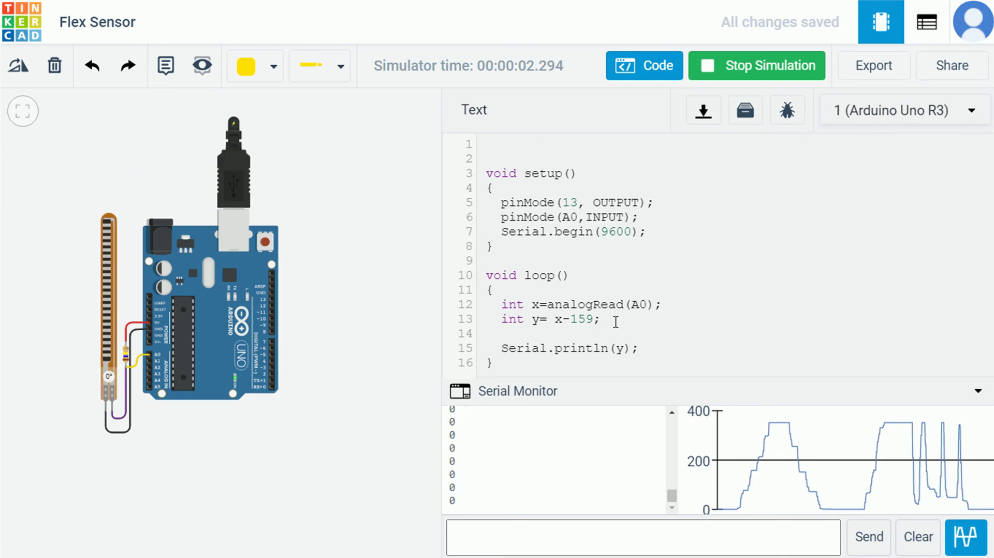
pyautogui.click(757, 65)
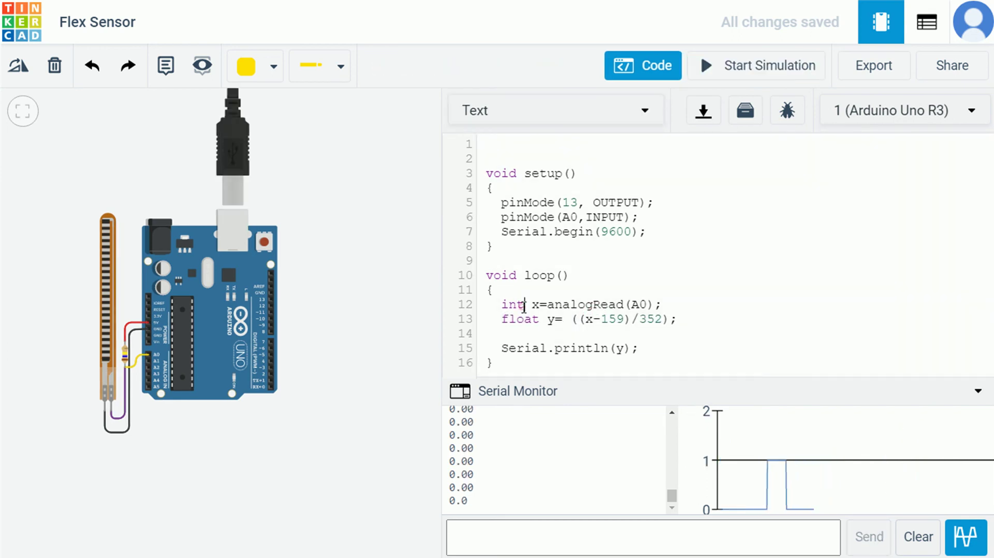
pyautogui.doubleClick(513, 304)
pyautogui.press('BackSpace')
pyautogui.write('float')
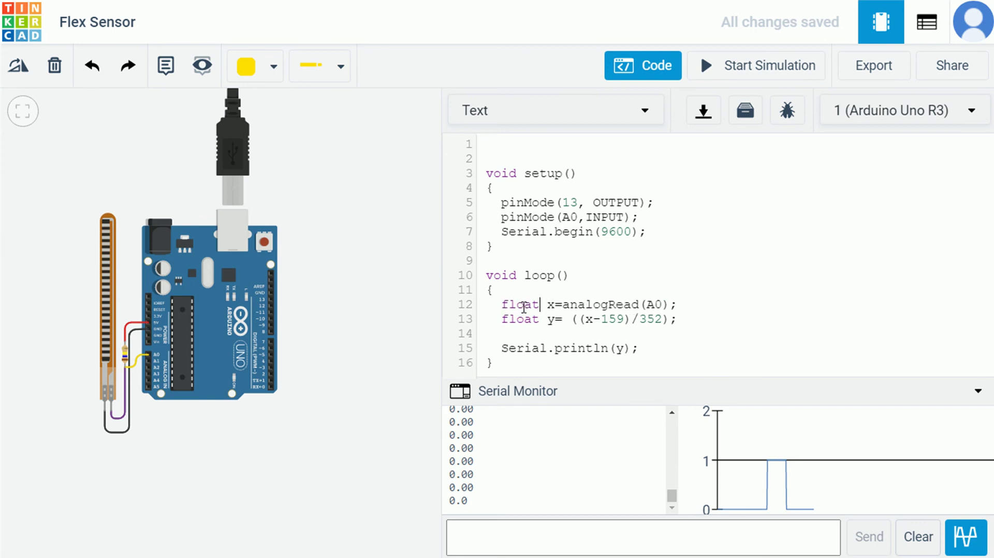
# - Rerun the simulation and bend the flex sensor to about 62° to see 0–1 readings
pyautogui.click(738, 68)
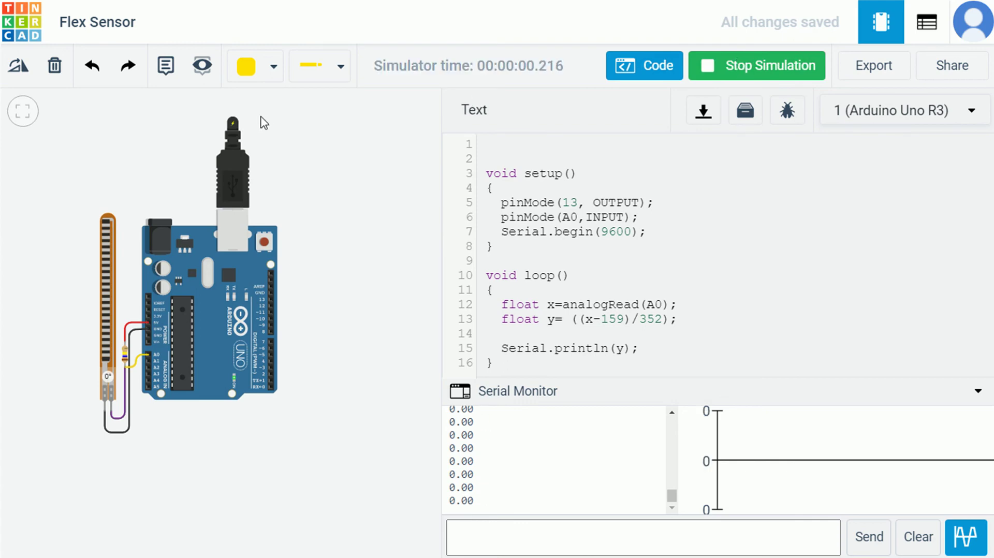
pyautogui.moveTo(105, 227); pyautogui.dragTo(118, 187)
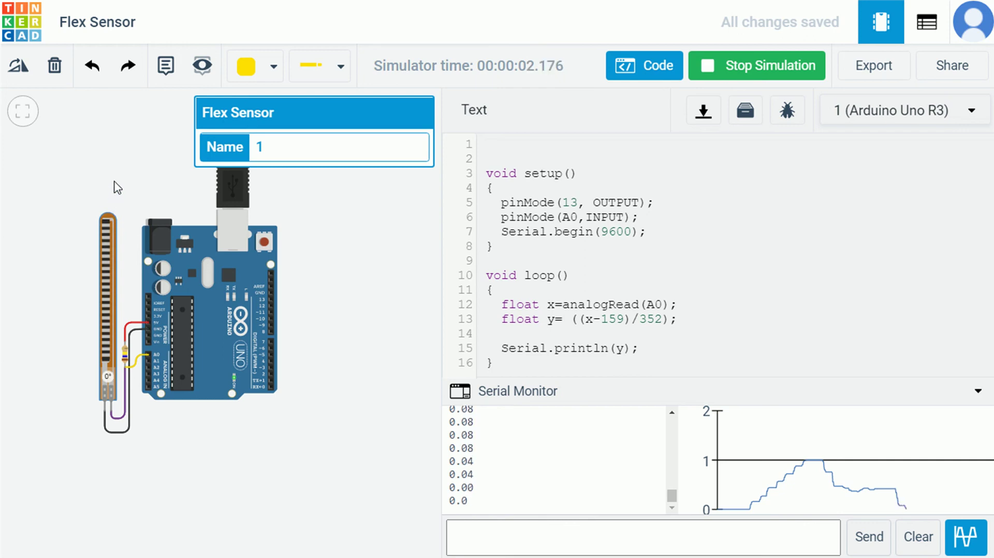
pyautogui.click(114, 182)
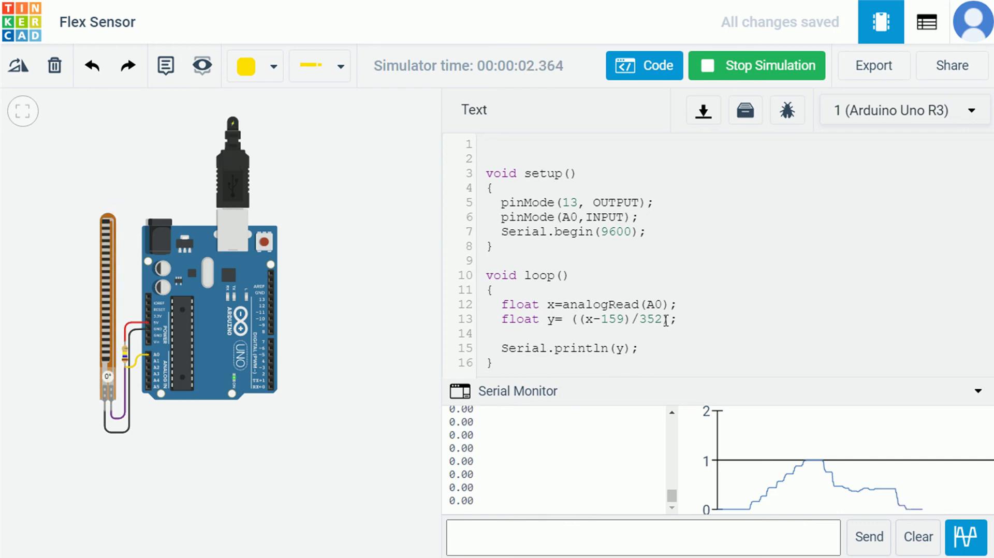
# - Rerun with Serial.println(y*100) and bend the sensor to about 83° for a percentage reading
pyautogui.click(762, 69)
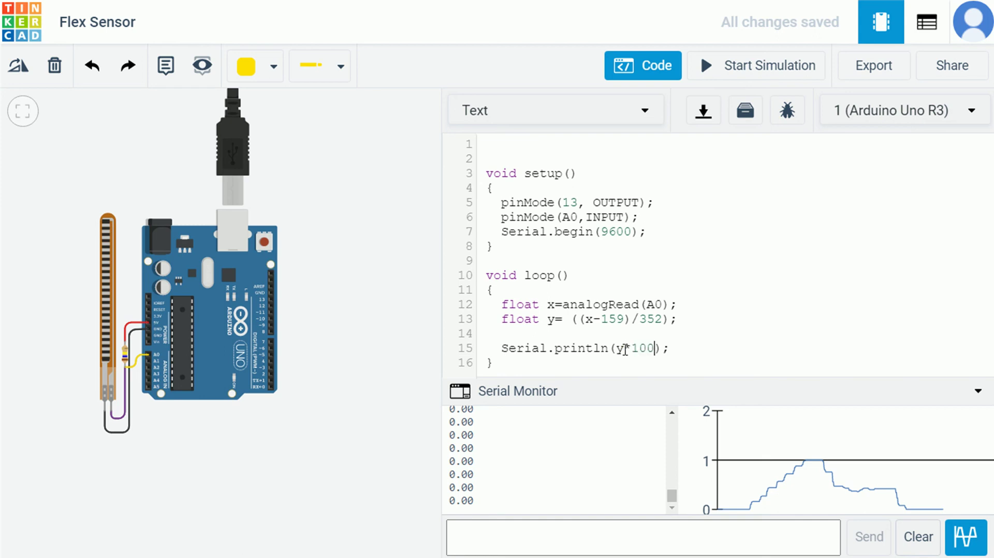
pyautogui.click(775, 69)
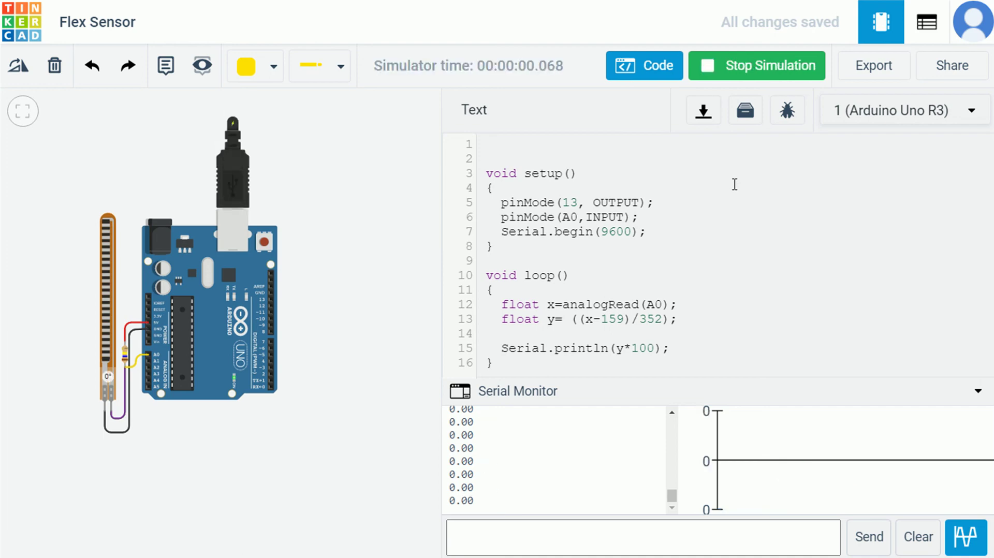
pyautogui.moveTo(105, 223); pyautogui.dragTo(109, 197)
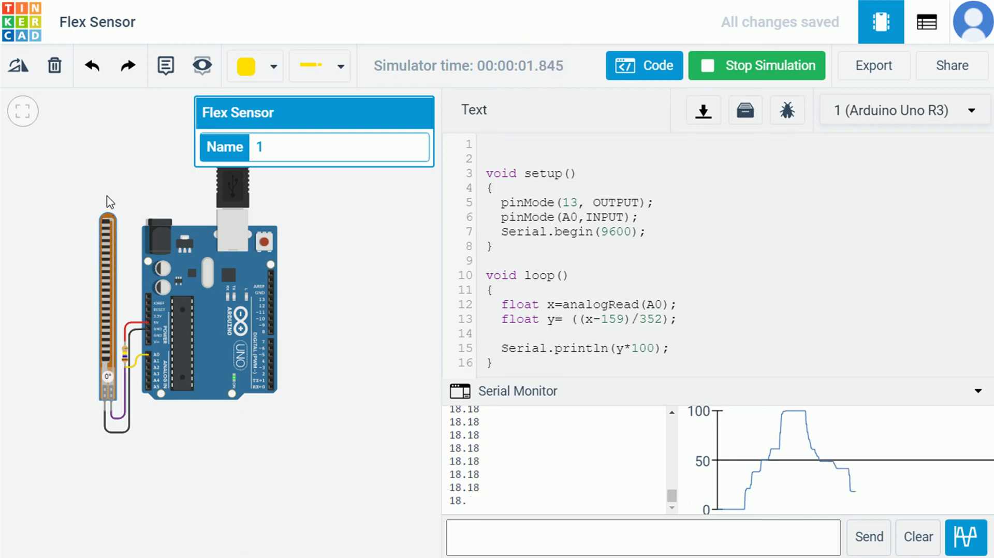